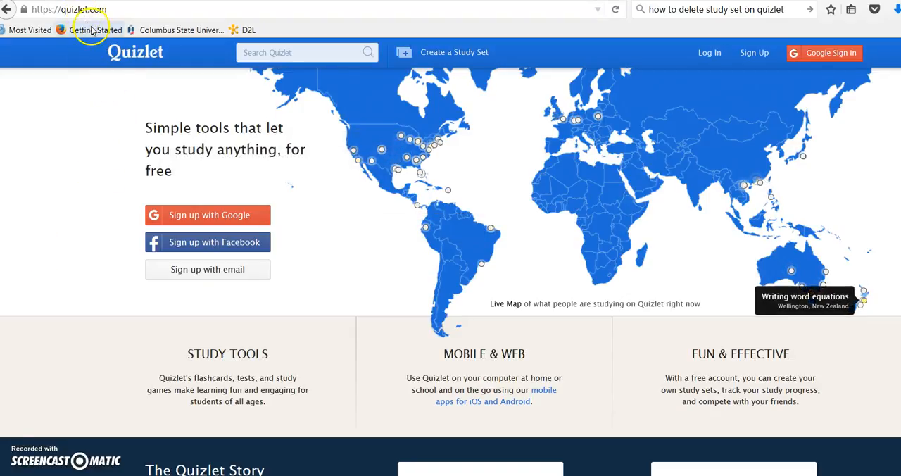
- View the account sign-up form, and log in to the existing Quizlet account instead
{"action": "left_click", "coordinate": [753, 55]}
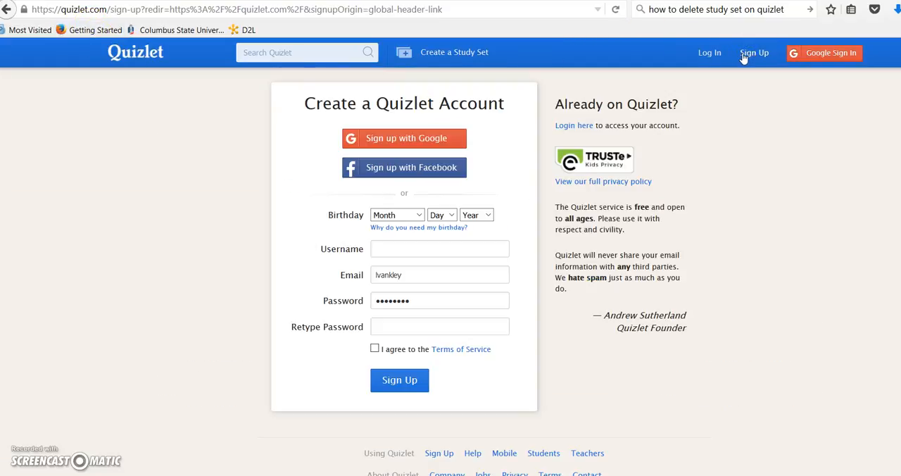
{"action": "left_click", "coordinate": [705, 56]}
{"action": "left_click", "coordinate": [774, 159]}
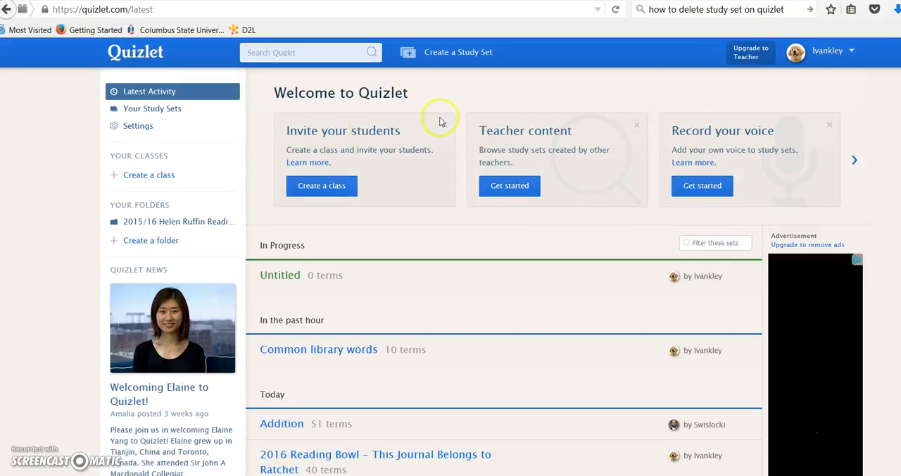
{"action": "left_click", "coordinate": [231, 111]}
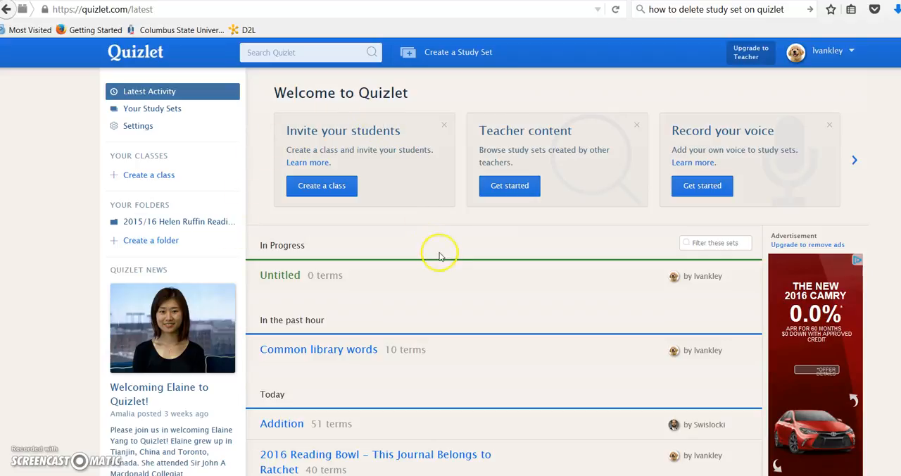
{"action": "left_click", "coordinate": [452, 269]}
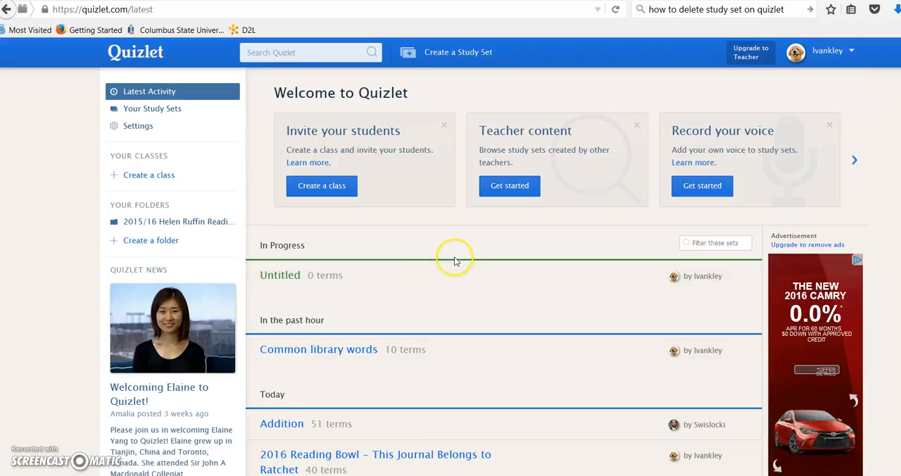
- Start a new study set and title it "multiplication tables"
{"action": "left_click", "coordinate": [445, 54]}
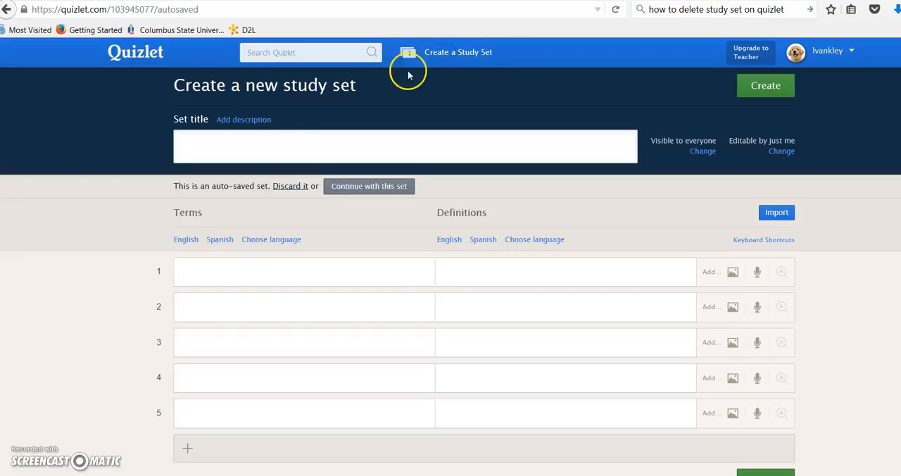
{"action": "left_click", "coordinate": [192, 145]}
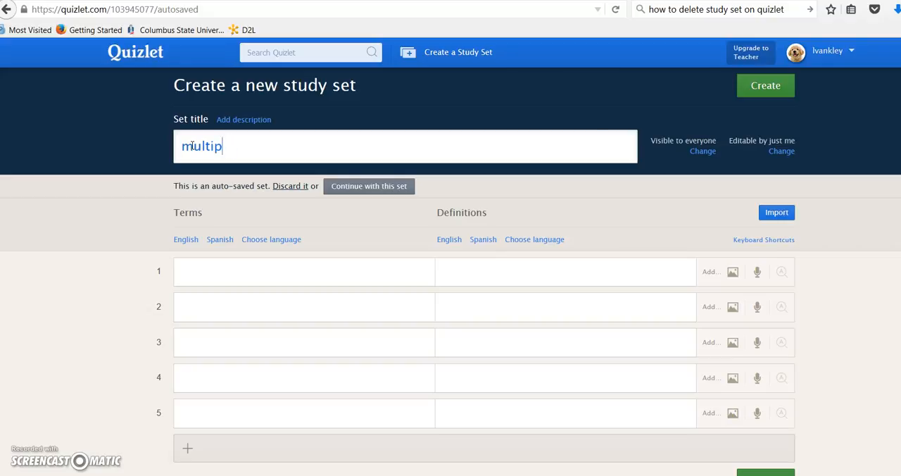
{"action": "type", "text": "ication tables"}
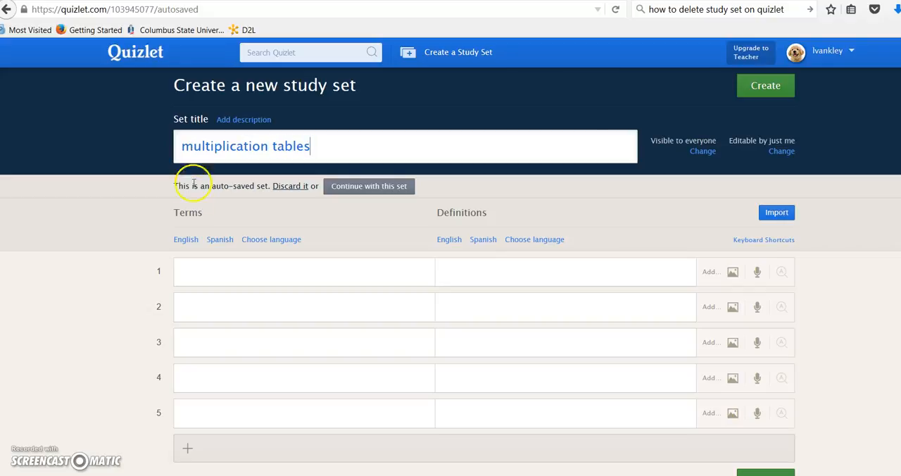
- Save the set's permissions as viewable by everyone and editable by just me, and set the term and definition languages to English
{"action": "left_click", "coordinate": [705, 154]}
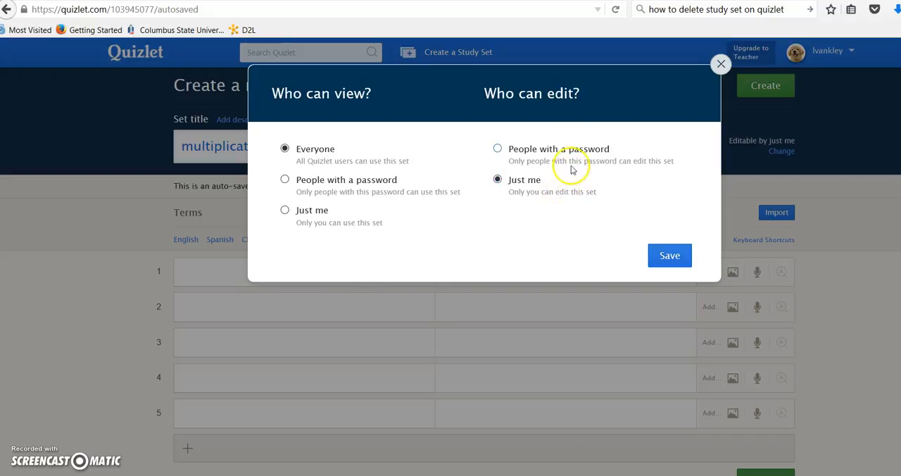
{"action": "left_click", "coordinate": [672, 259]}
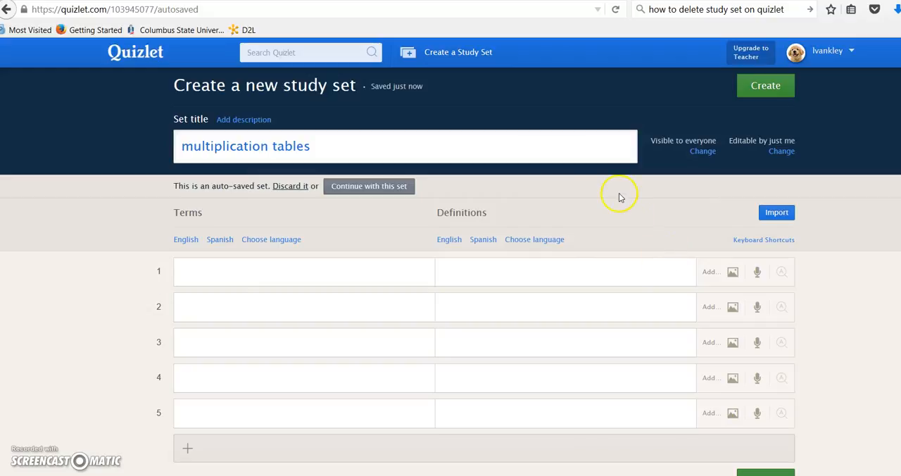
{"action": "left_click", "coordinate": [196, 242]}
{"action": "left_click", "coordinate": [449, 240]}
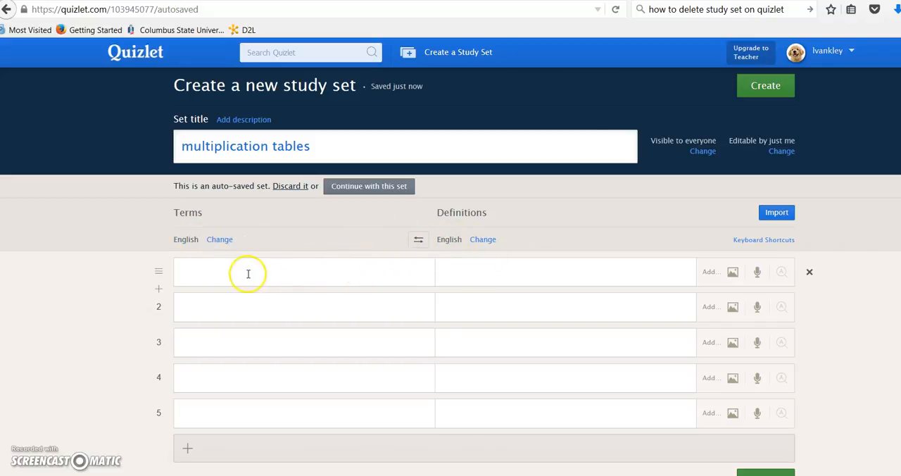
- Enter the first three cards: 10 x 1 with 10, 10 x 2 with 20, and 10 x 3 with 30
{"action": "left_click", "coordinate": [190, 271]}
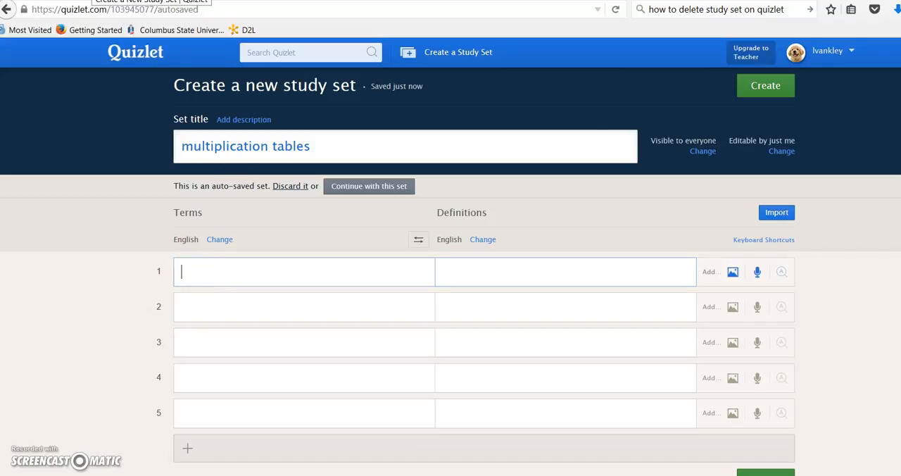
{"action": "type", "text": "10 x"}
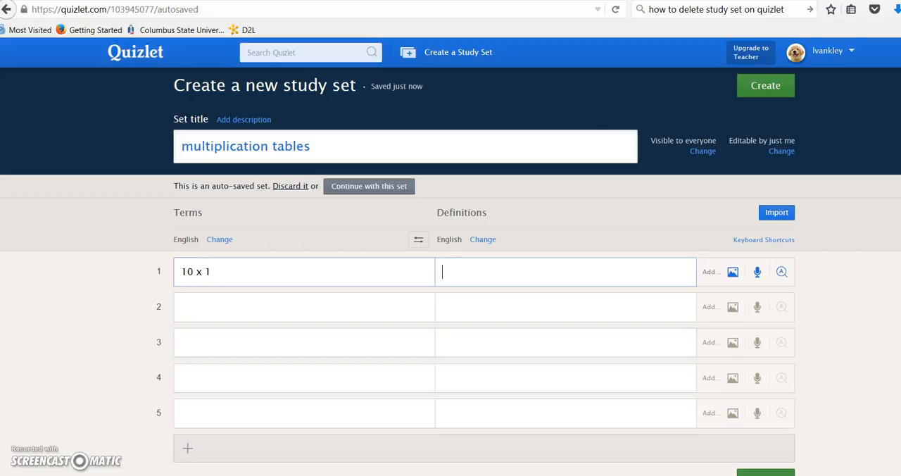
{"action": "type", "text": "10"}
{"action": "key", "text": "Tab"}
{"action": "type", "text": "10"}
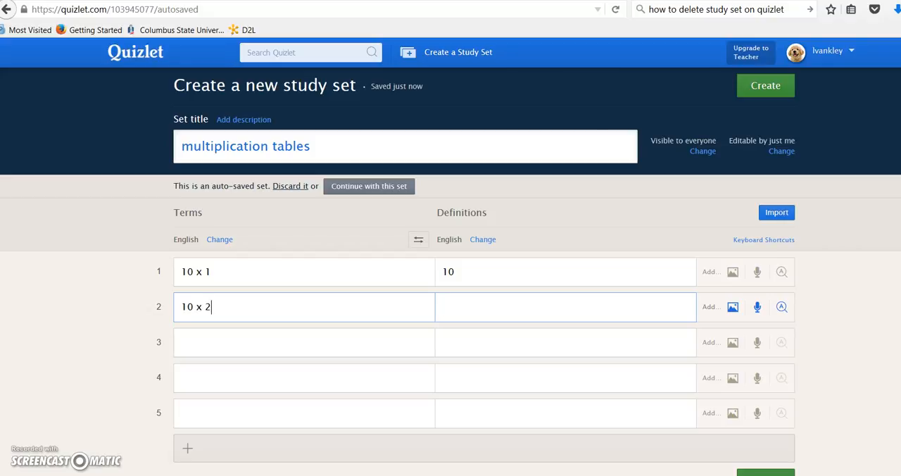
{"action": "key", "text": "Tab"}
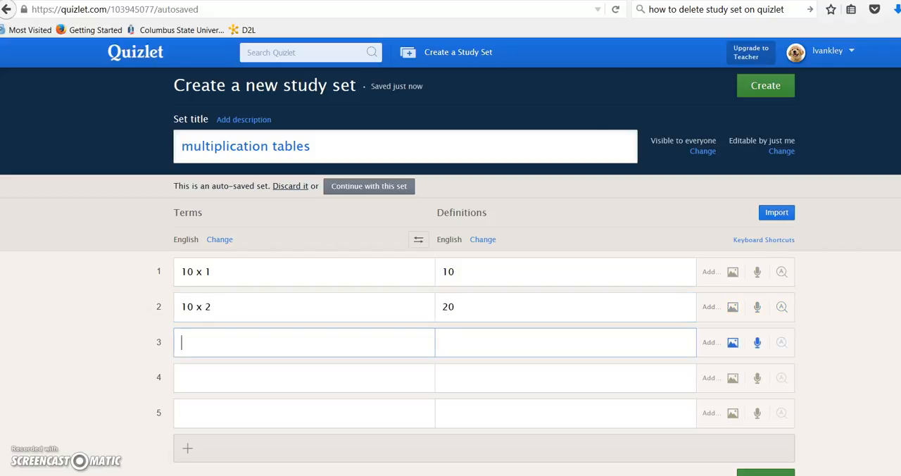
{"action": "type", "text": "10 x"}
{"action": "type", "text": "30"}
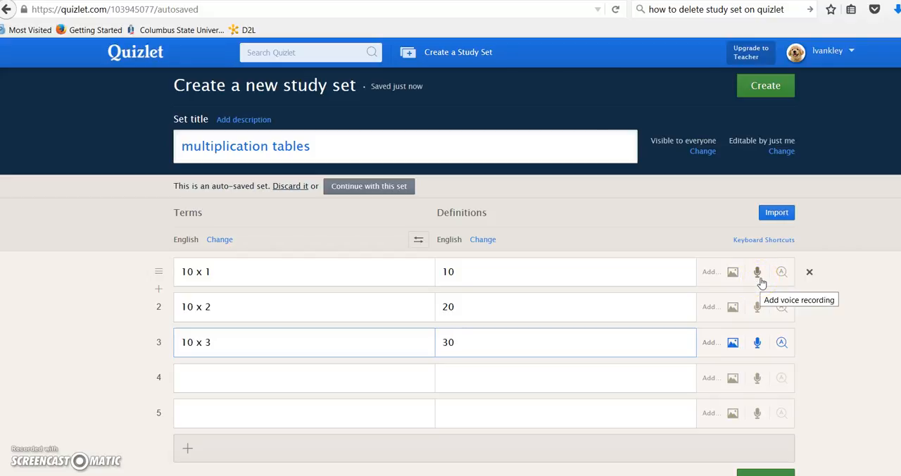
- Open the study set's data import, switch to the Word document and copy the highlighted facts from 10 X 4 to 10 X 8
{"action": "left_click", "coordinate": [777, 212]}
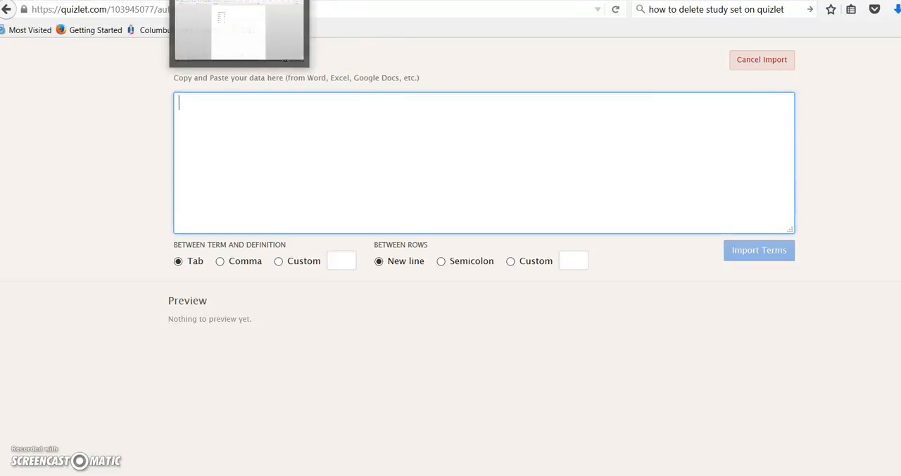
{"action": "left_click", "coordinate": [240, 1]}
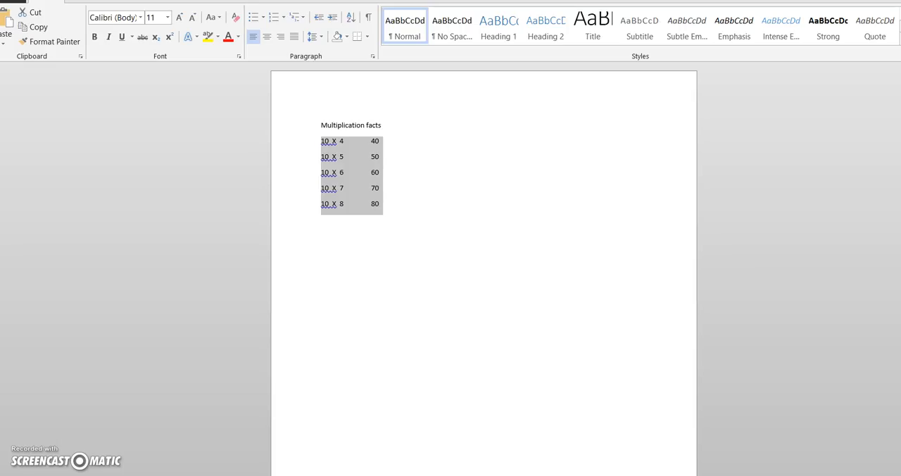
{"action": "right_click", "coordinate": [351, 175]}
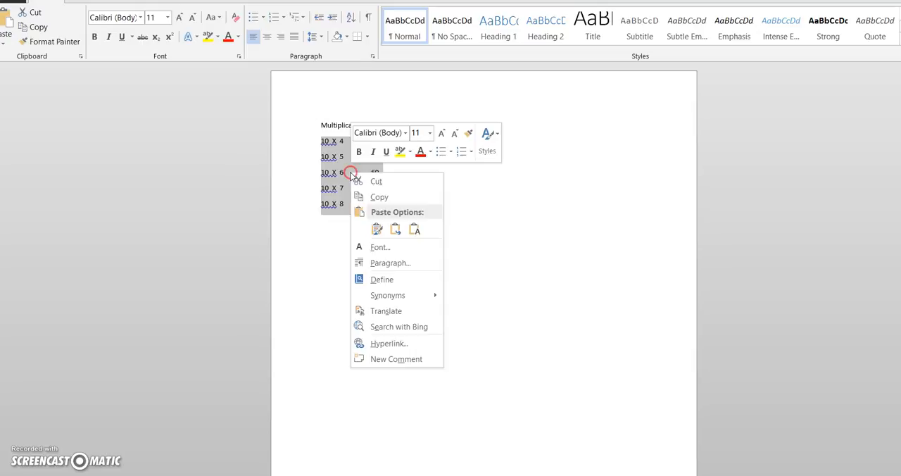
{"action": "left_click", "coordinate": [376, 193]}
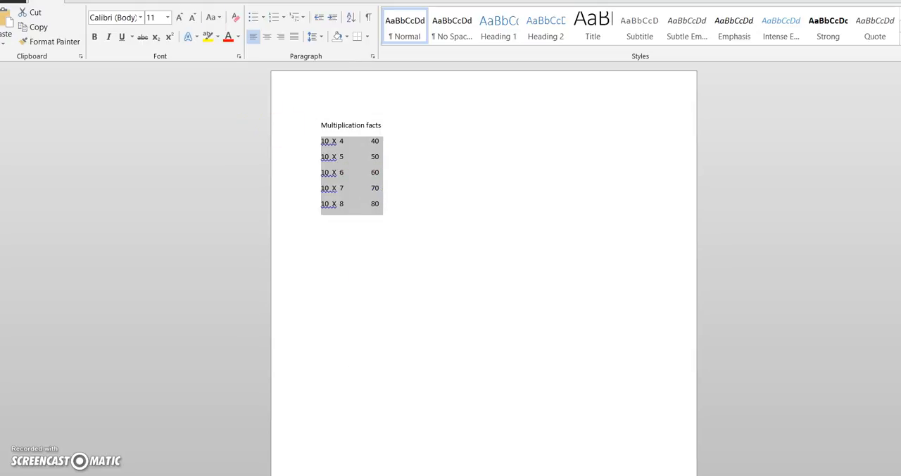
- Switch back to Quizlet, paste the copied multiplication facts as import data, and import them as terms into the study set
{"action": "left_click", "coordinate": [171, 28]}
{"action": "left_click", "coordinate": [203, 107]}
{"action": "right_click", "coordinate": [202, 107]}
{"action": "left_click", "coordinate": [232, 155]}
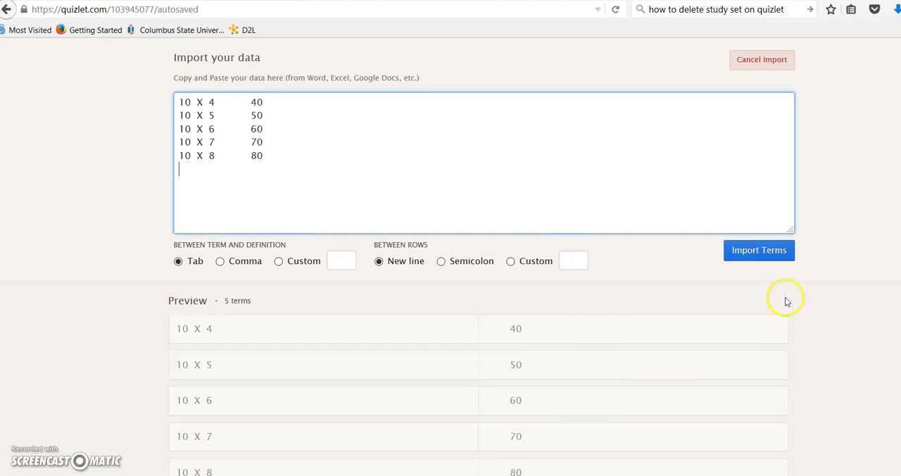
{"action": "left_click", "coordinate": [757, 260]}
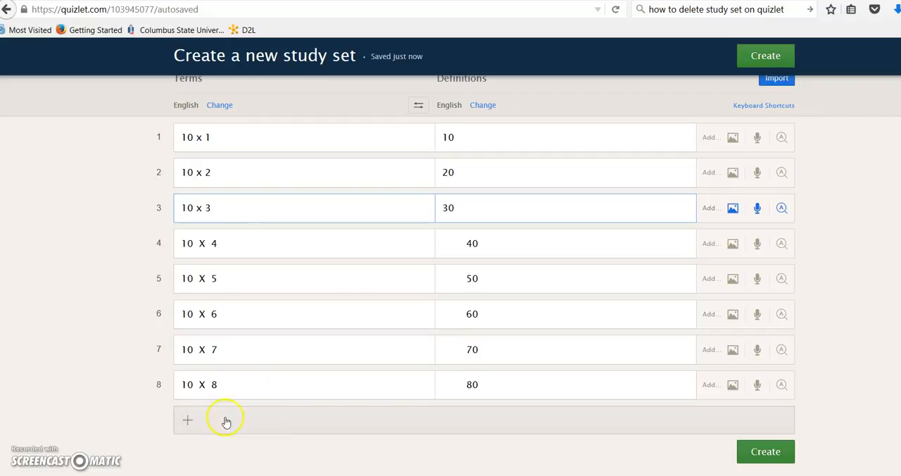
- Leave the study set editor for the Quizlet home page, confirming the exit
{"action": "left_click", "coordinate": [765, 452]}
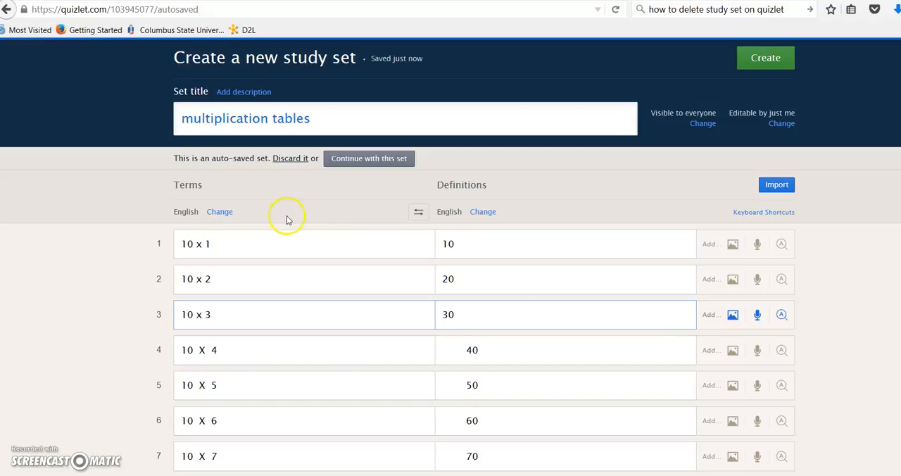
{"action": "scroll", "coordinate": [286, 220], "scroll_direction": "up", "scroll_amount": 1}
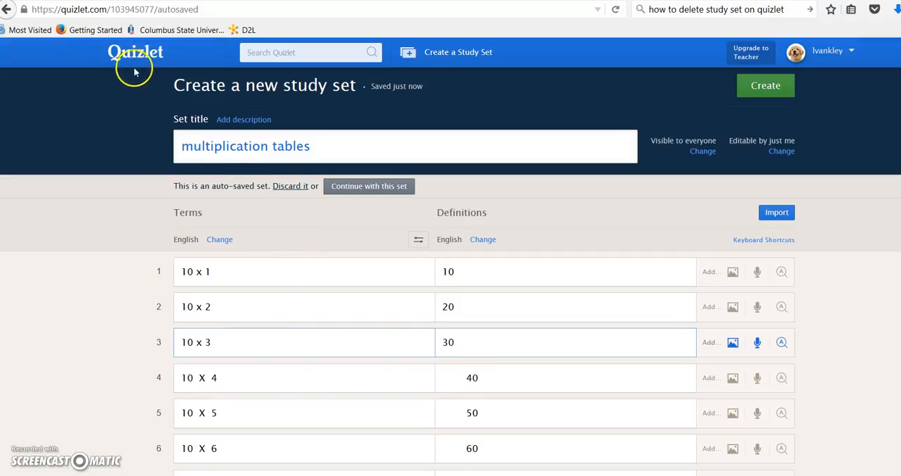
{"action": "left_click", "coordinate": [137, 56]}
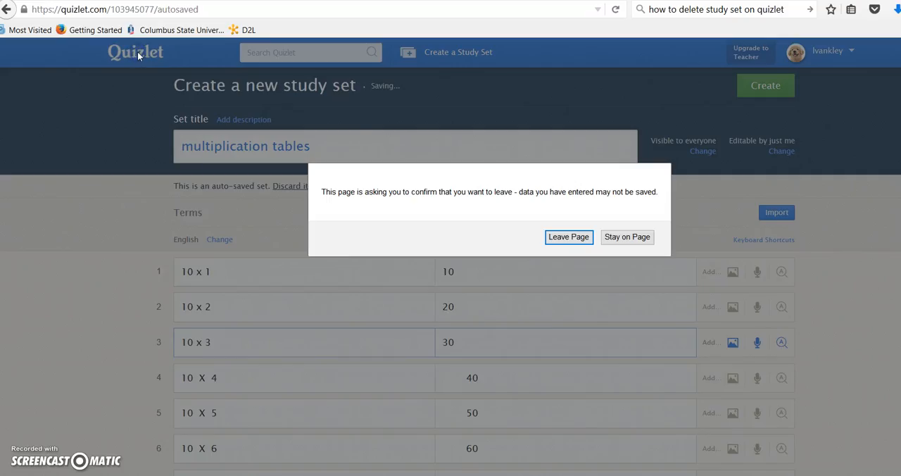
{"action": "left_click", "coordinate": [576, 238]}
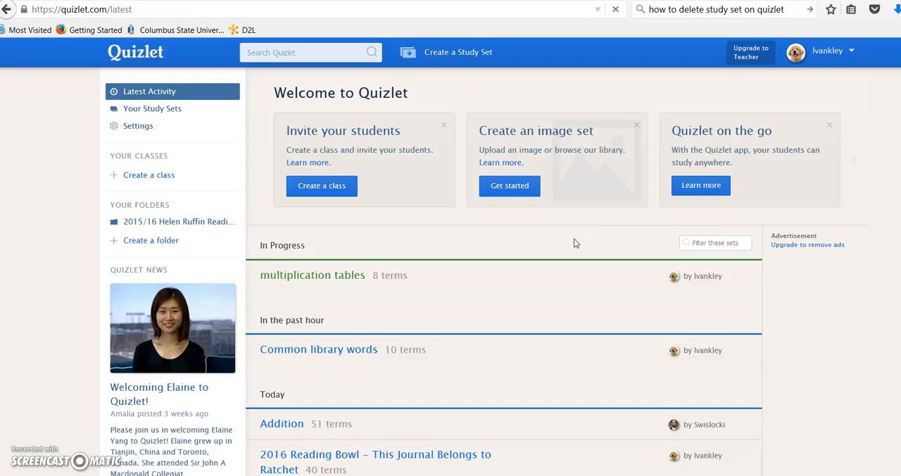
- Search Quizlet for "common library words"
{"action": "left_click", "coordinate": [248, 52]}
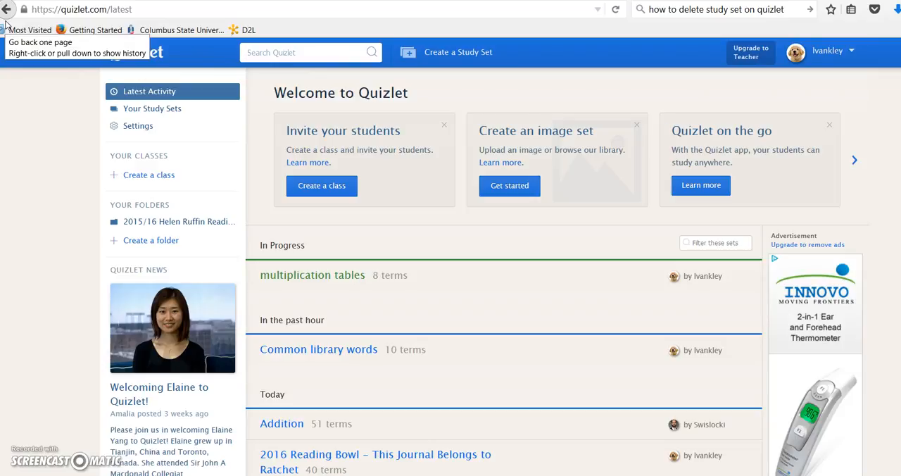
{"action": "type", "text": "common library words"}
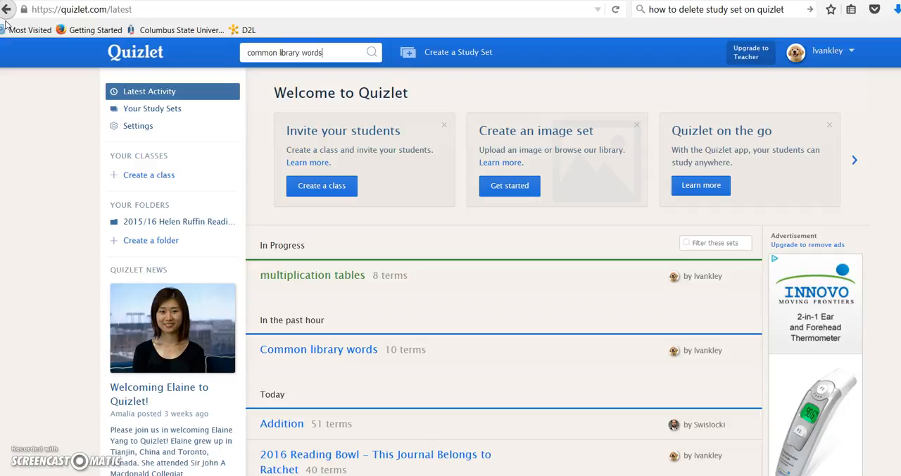
{"action": "key", "text": "Return"}
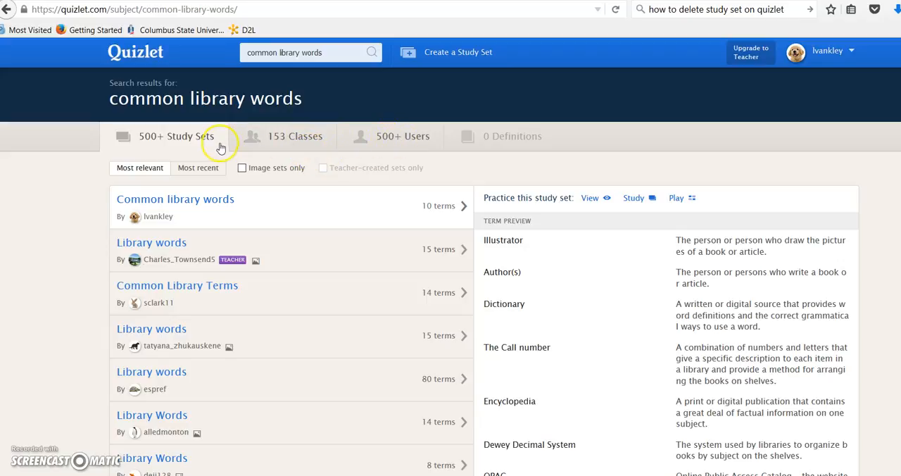
- Browse the study set results and open the 15-term "Library words" set created by a teacher
{"action": "scroll", "coordinate": [67, 210], "scroll_direction": "down", "scroll_amount": 3}
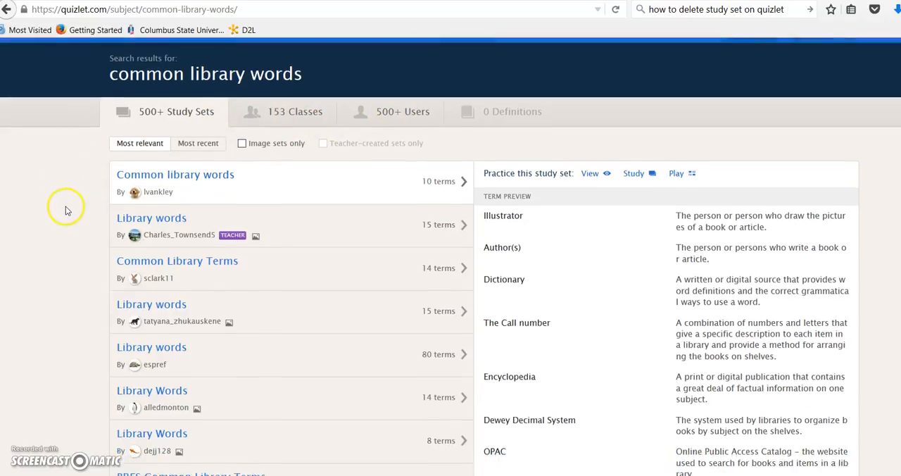
{"action": "scroll", "coordinate": [67, 209], "scroll_direction": "down", "scroll_amount": 2}
{"action": "scroll", "coordinate": [68, 209], "scroll_direction": "down", "scroll_amount": 2}
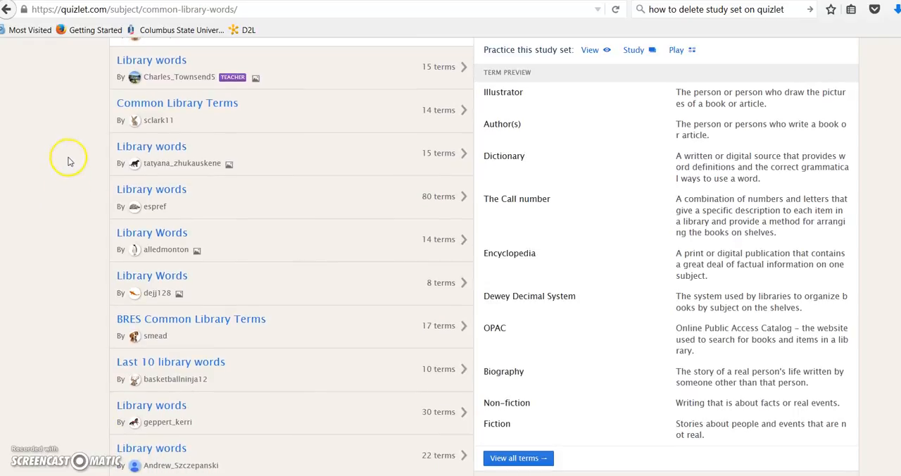
{"action": "mouse_move", "coordinate": [137, 81]}
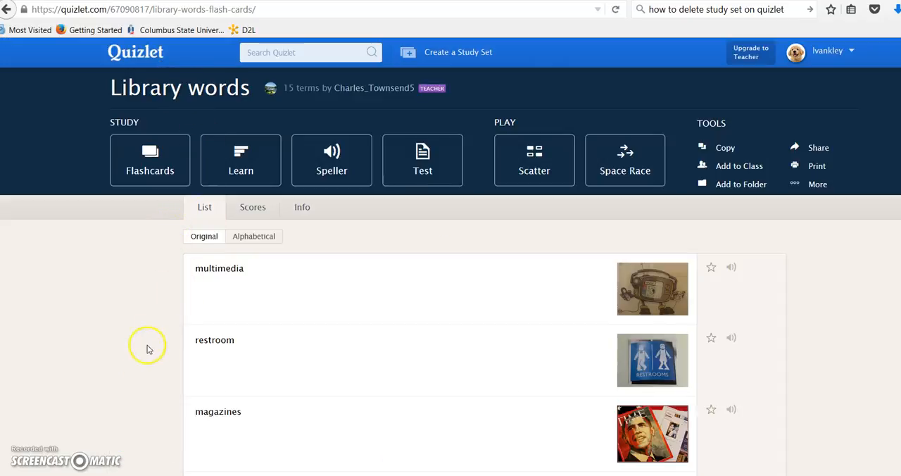
- Look through the terms and images of the "Library words" set, and view its additional tools
{"action": "scroll", "coordinate": [158, 311], "scroll_direction": "down", "scroll_amount": 3}
{"action": "scroll", "coordinate": [158, 310], "scroll_direction": "down", "scroll_amount": 3}
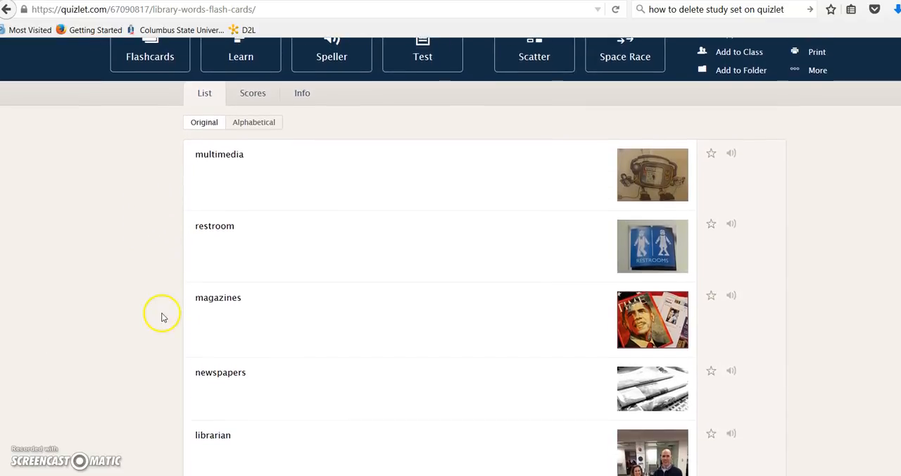
{"action": "scroll", "coordinate": [160, 313], "scroll_direction": "up", "scroll_amount": 2}
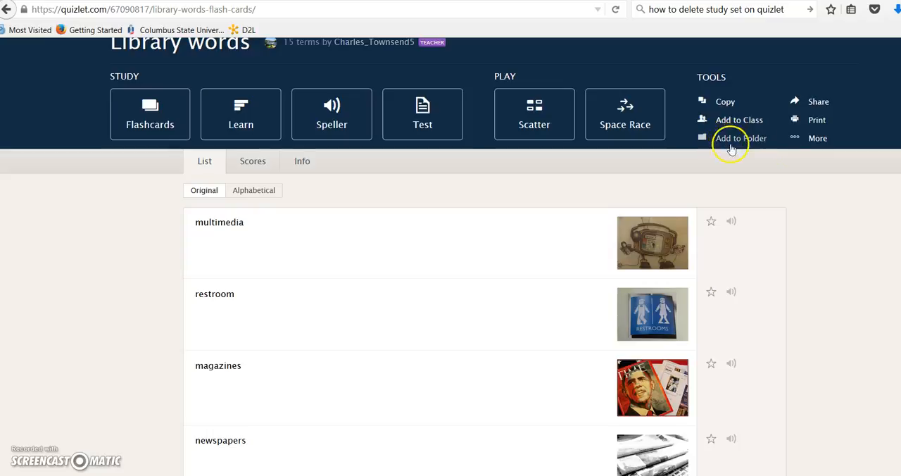
{"action": "left_click", "coordinate": [818, 140]}
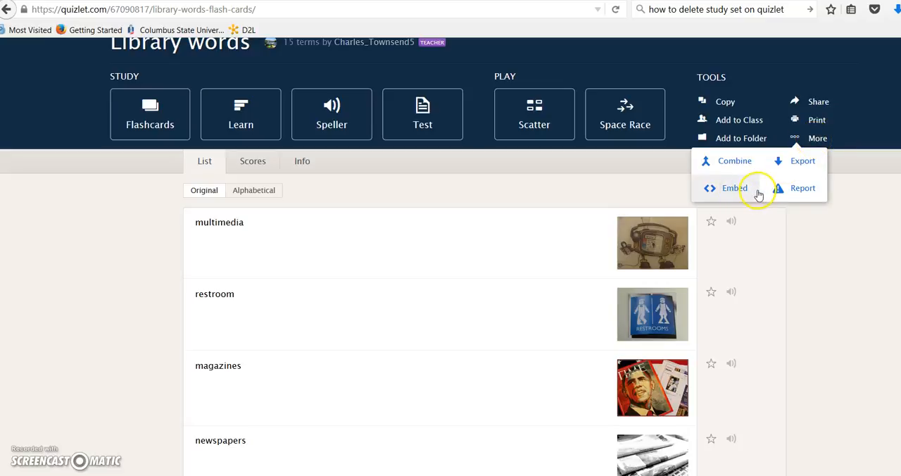
{"action": "left_click", "coordinate": [834, 145]}
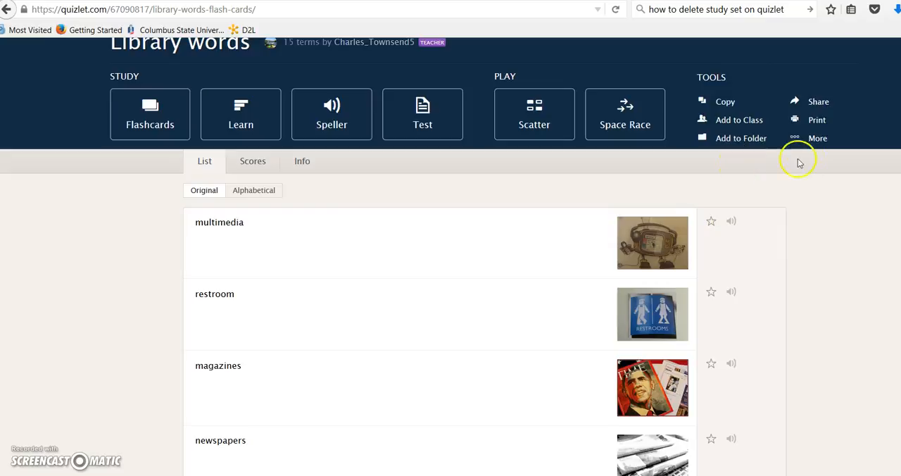
- Copy the "Library words" set and title the copy "Library words (2nd set)"
{"action": "left_click", "coordinate": [727, 102]}
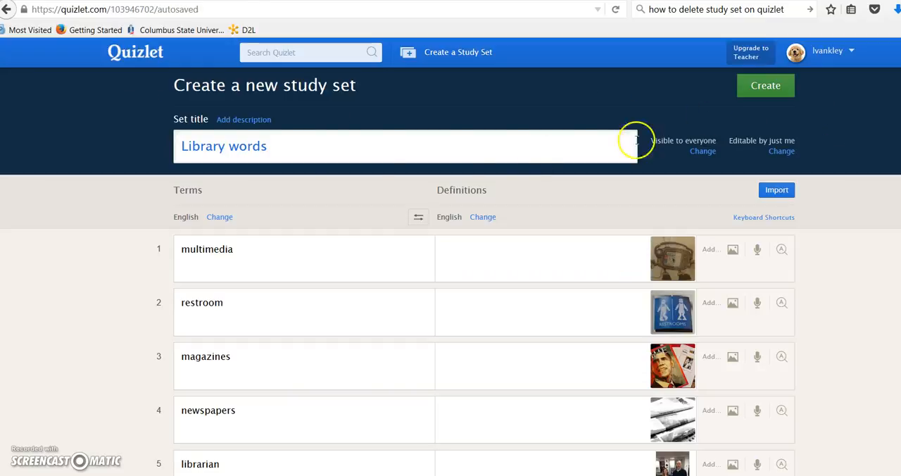
{"action": "left_click", "coordinate": [274, 148]}
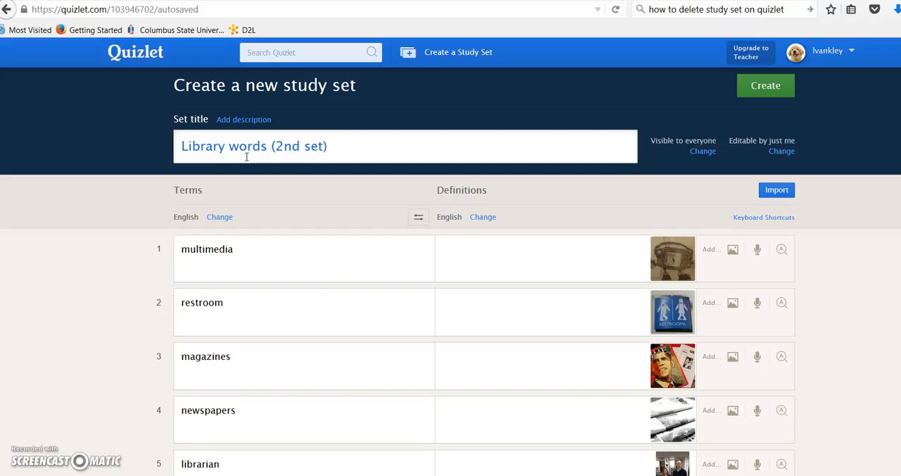
{"action": "left_click", "coordinate": [264, 172]}
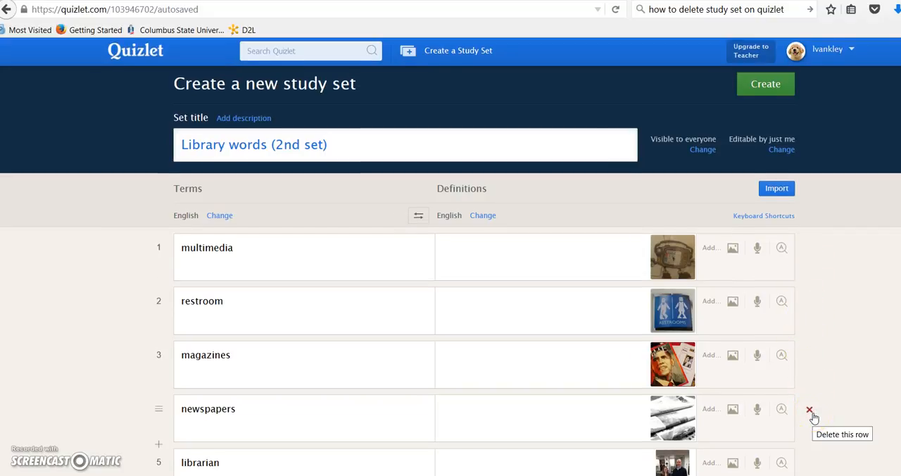
- Delete the "computer lab" term from the copied set
{"action": "scroll", "coordinate": [814, 418], "scroll_direction": "down", "scroll_amount": 2}
{"action": "scroll", "coordinate": [814, 418], "scroll_direction": "down", "scroll_amount": 3}
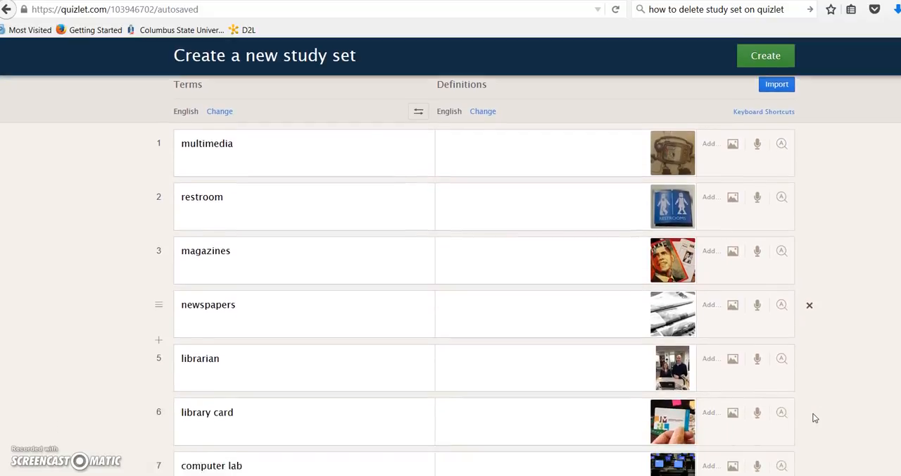
{"action": "scroll", "coordinate": [814, 418], "scroll_direction": "down", "scroll_amount": 1}
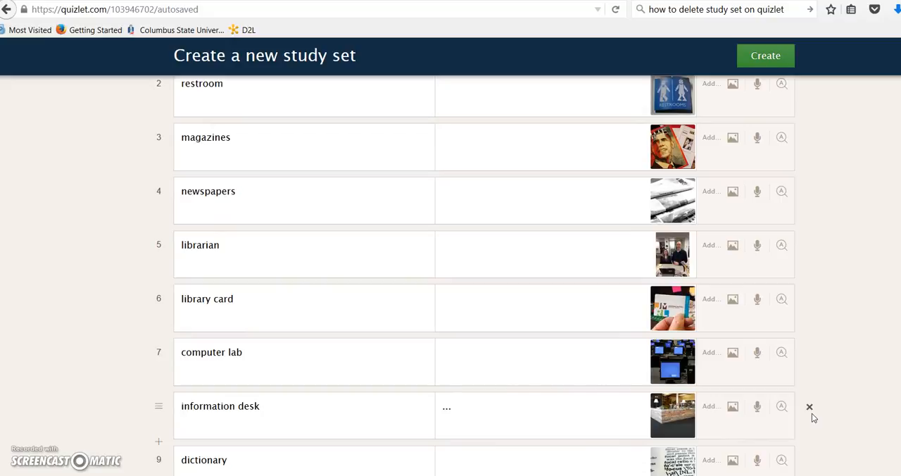
{"action": "left_click", "coordinate": [810, 408]}
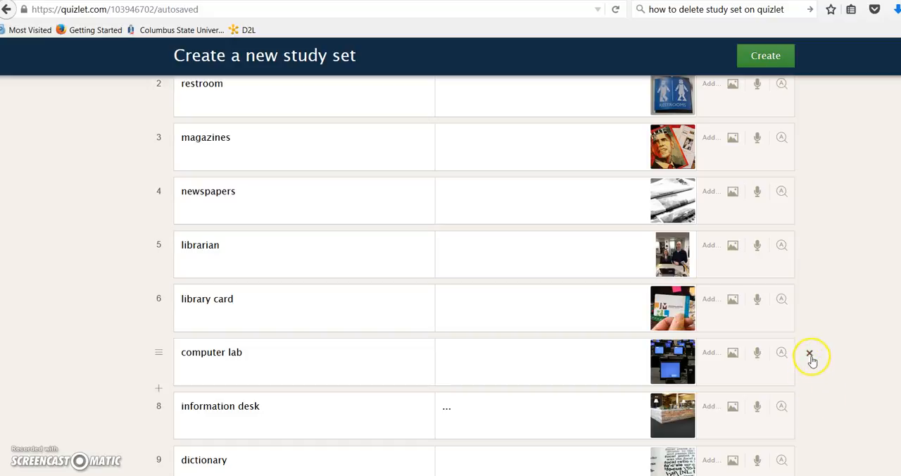
{"action": "left_click", "coordinate": [809, 354]}
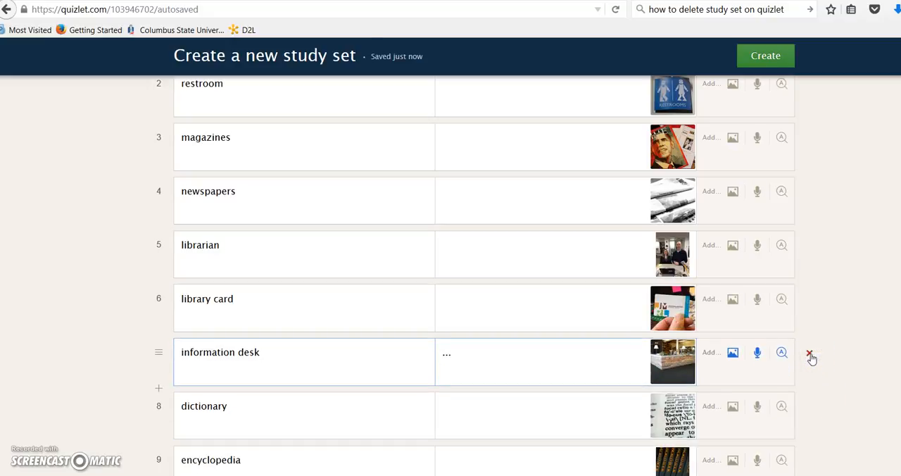
- Create the copied study set and dismiss the offer to share it
{"action": "scroll", "coordinate": [810, 361], "scroll_direction": "down", "scroll_amount": 3}
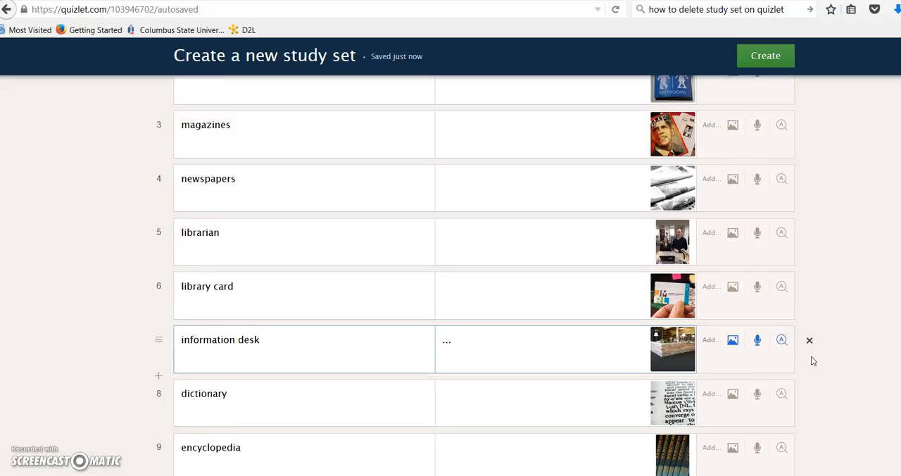
{"action": "scroll", "coordinate": [816, 366], "scroll_direction": "down", "scroll_amount": 6}
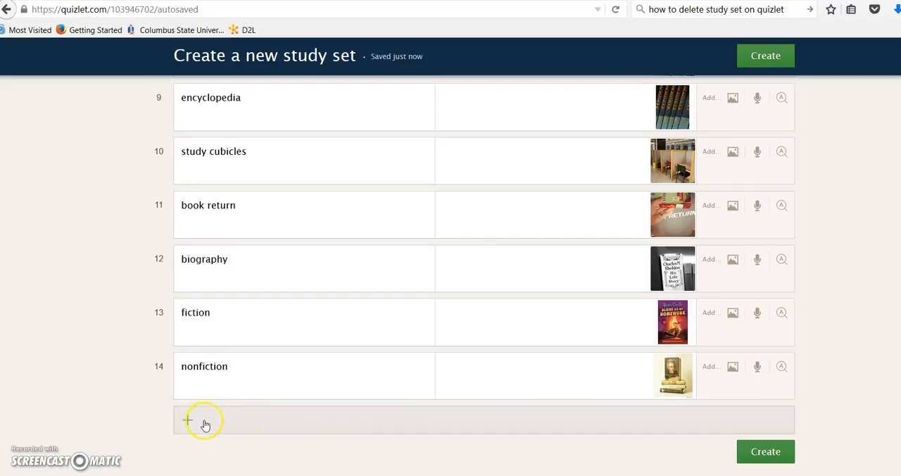
{"action": "left_click", "coordinate": [763, 457]}
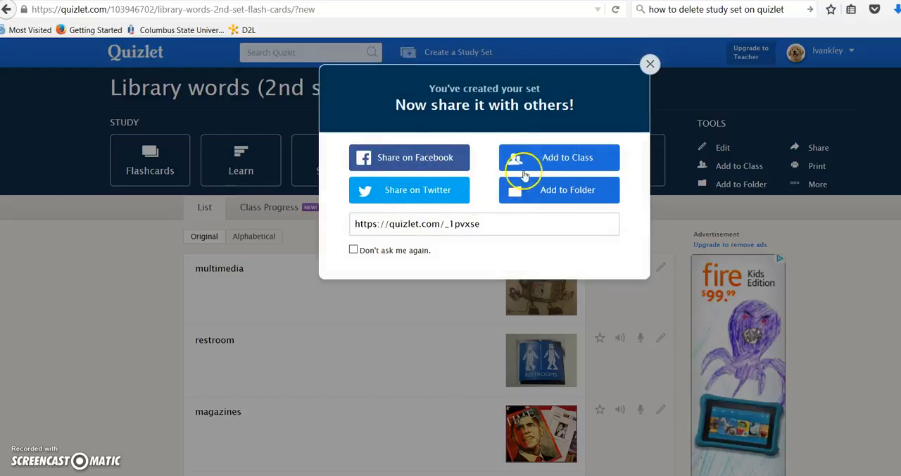
{"action": "left_click", "coordinate": [649, 64]}
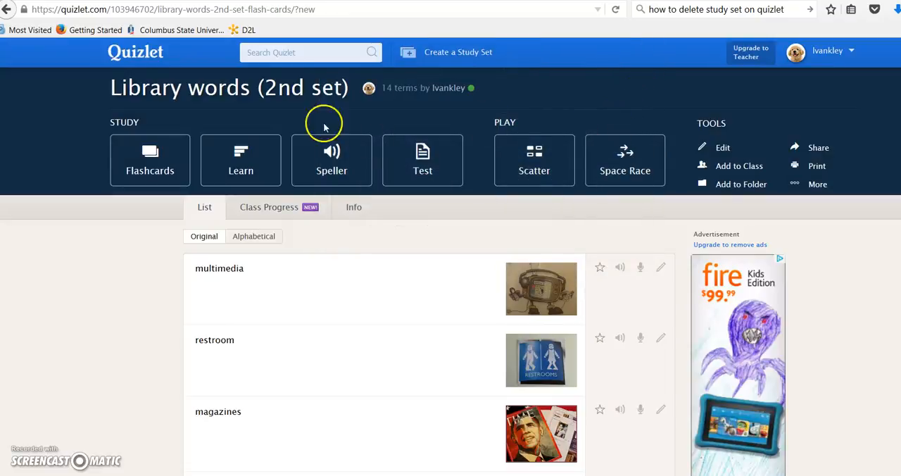
- Return to the home page and open the "Common library words" set from your own study sets
{"action": "left_click", "coordinate": [130, 57]}
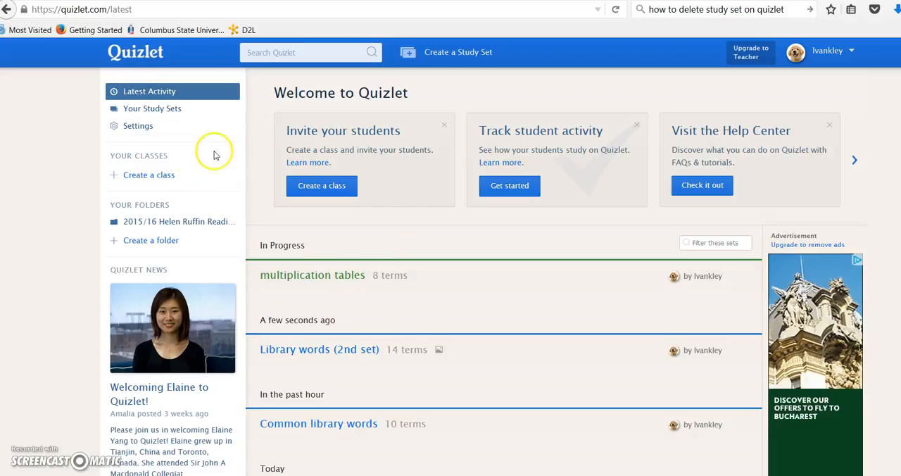
{"action": "left_click", "coordinate": [182, 111]}
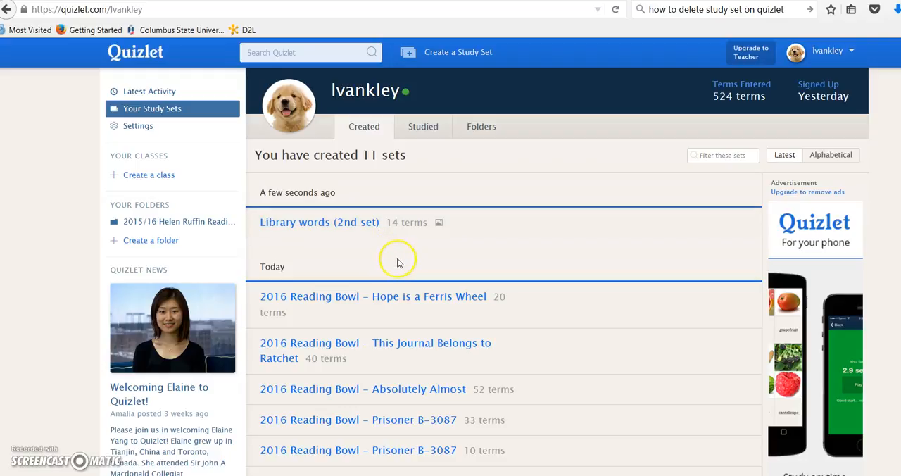
{"action": "scroll", "coordinate": [393, 264], "scroll_direction": "down", "scroll_amount": 4}
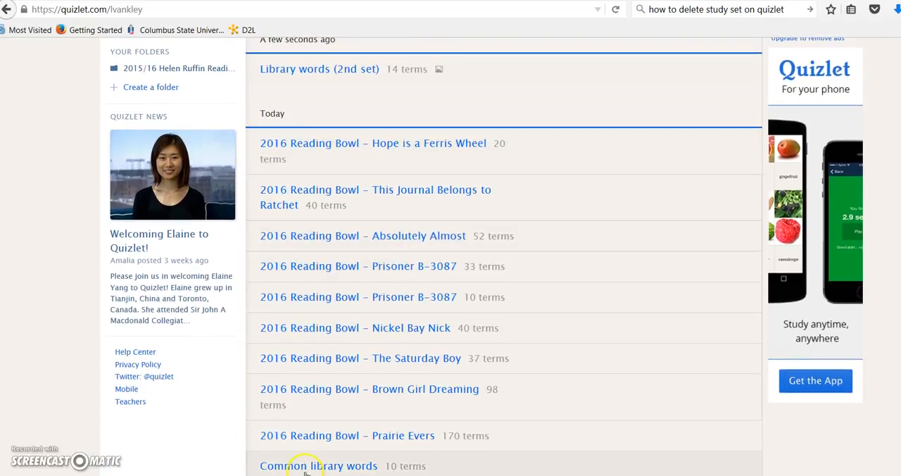
{"action": "left_click", "coordinate": [300, 467]}
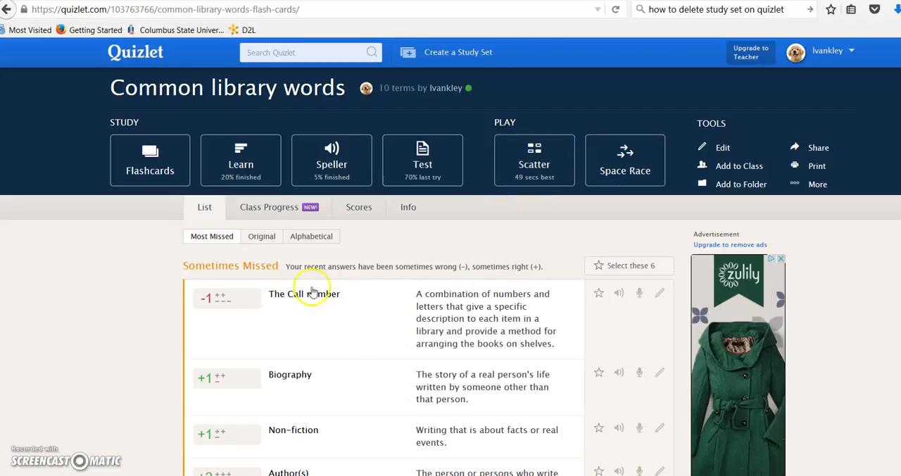
- Study the set as flashcards with audio off, flipping the call number definition card and advancing to the next card
{"action": "left_click", "coordinate": [162, 163]}
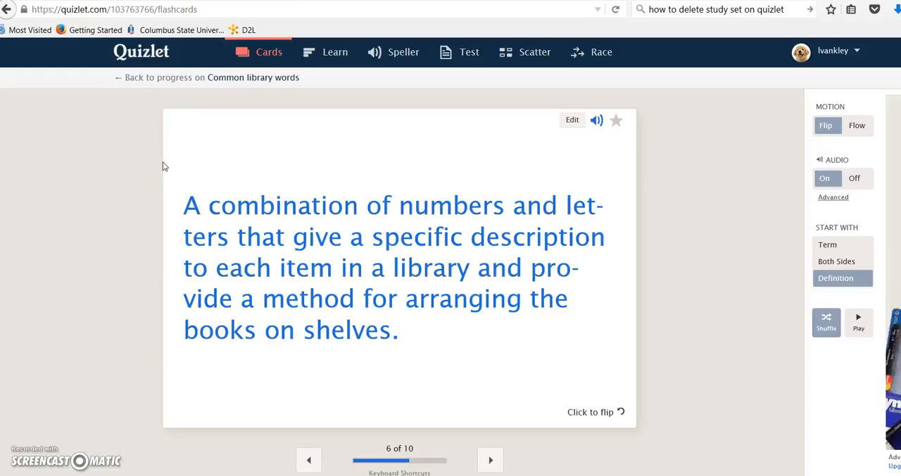
{"action": "left_click", "coordinate": [865, 182]}
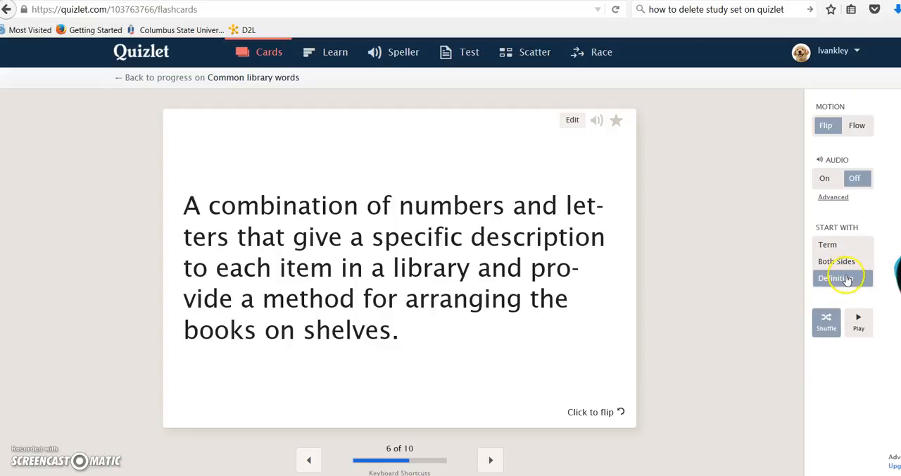
{"action": "left_click", "coordinate": [581, 412]}
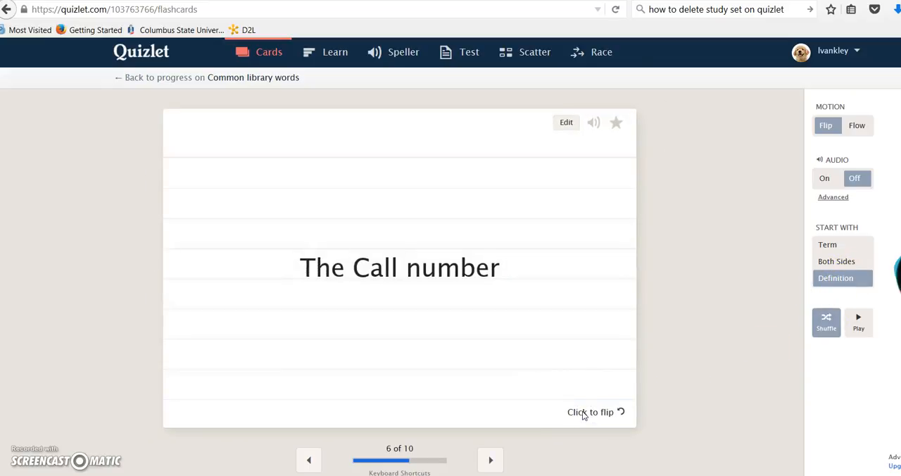
{"action": "left_click", "coordinate": [832, 244]}
{"action": "left_click", "coordinate": [495, 460]}
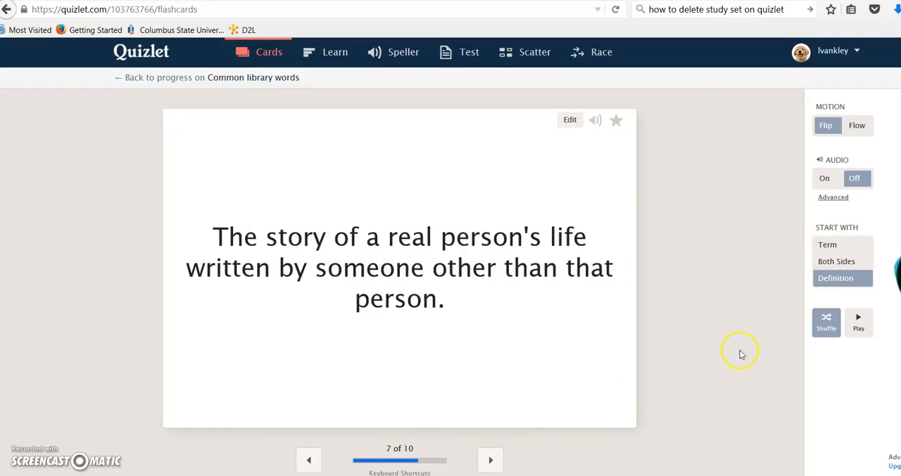
- Try the flashcards starting with the term, flipping the Biography card, and with both sides shown, advancing one card in each mode
{"action": "left_click", "coordinate": [841, 245]}
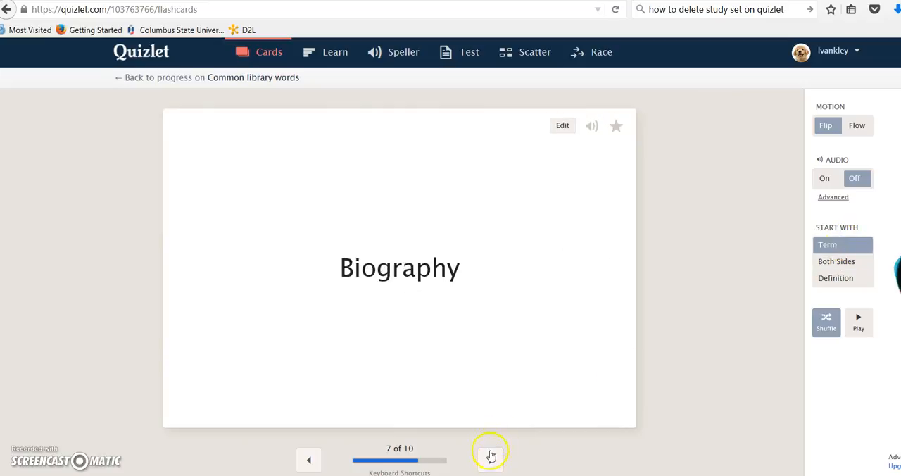
{"action": "left_click", "coordinate": [595, 417]}
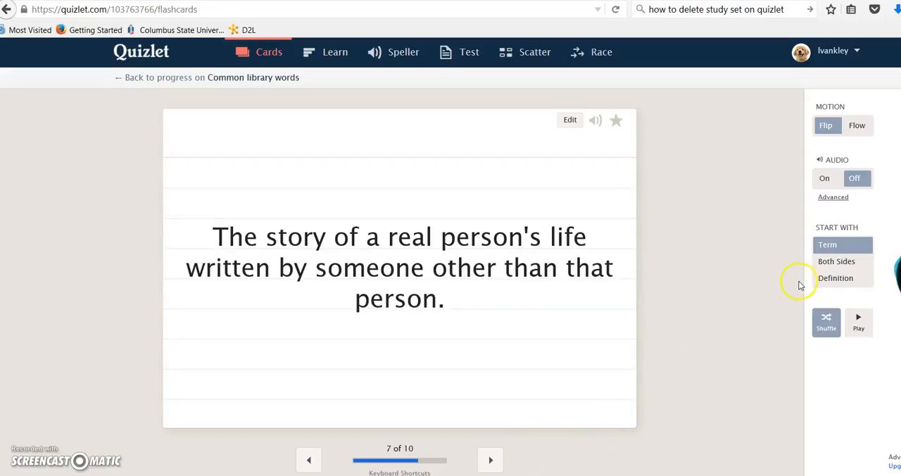
{"action": "left_click", "coordinate": [490, 460]}
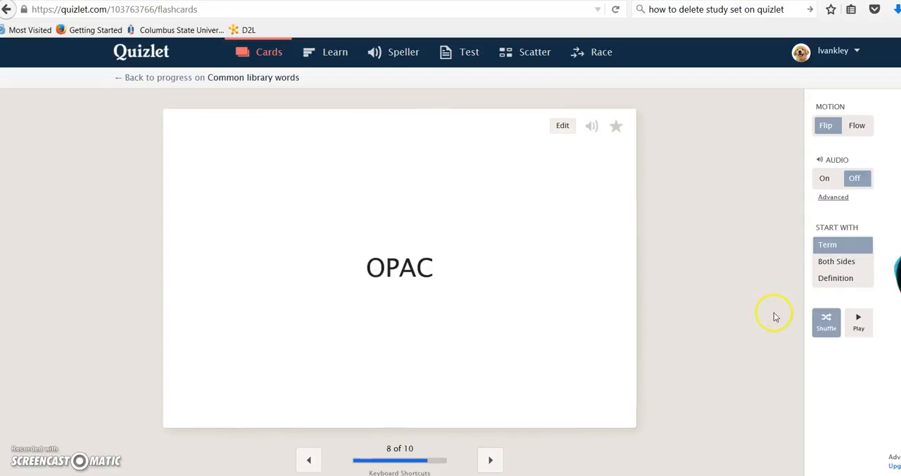
{"action": "left_click", "coordinate": [826, 262]}
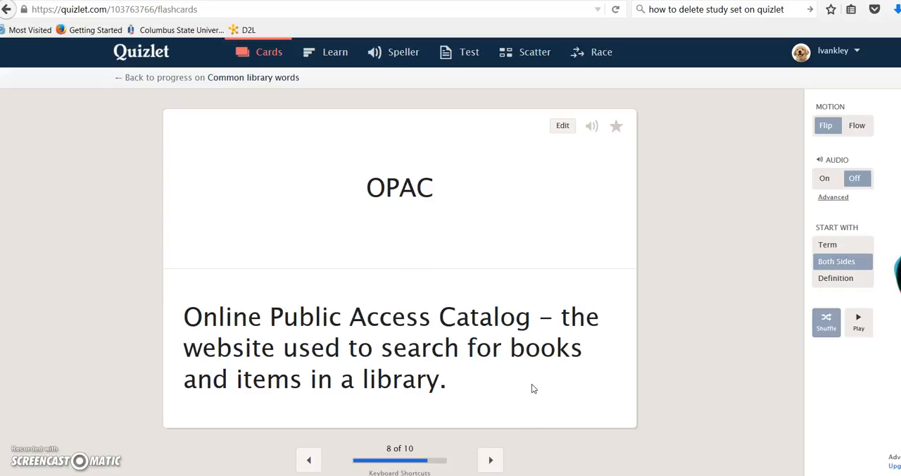
{"action": "left_click", "coordinate": [491, 460]}
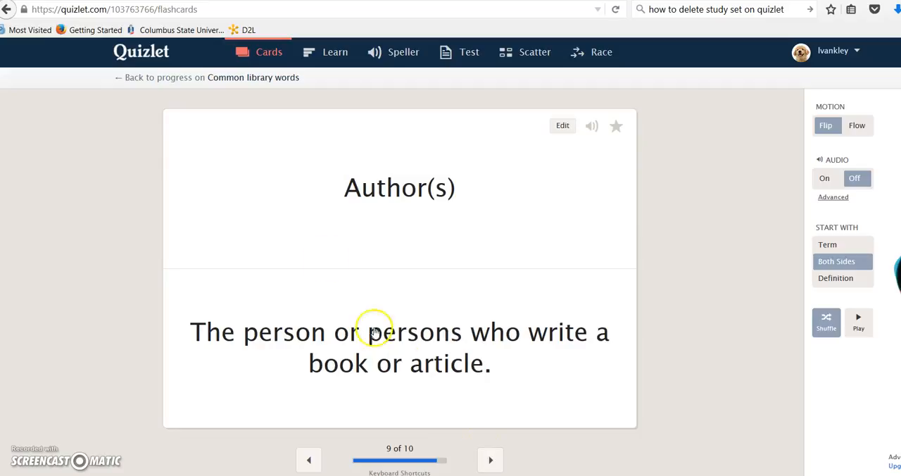
- Start Learn mode and answer "fiction" for the definition about people and events that are not real
{"action": "left_click", "coordinate": [332, 58]}
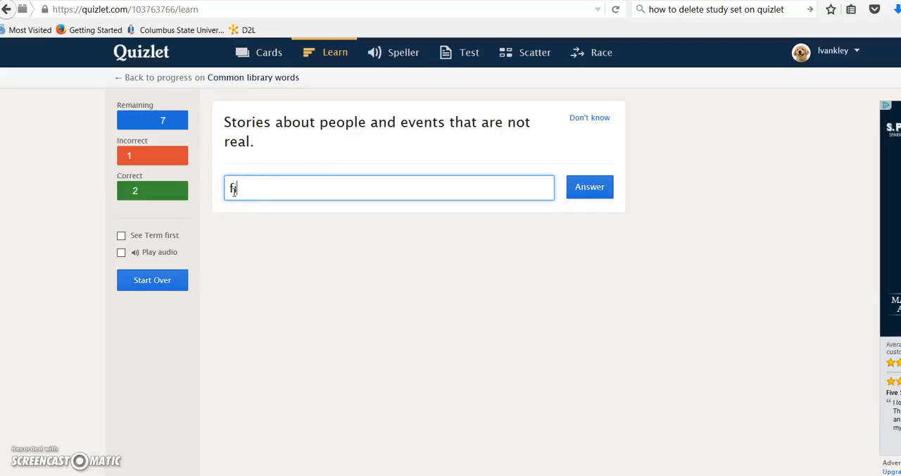
{"action": "left_click", "coordinate": [575, 186]}
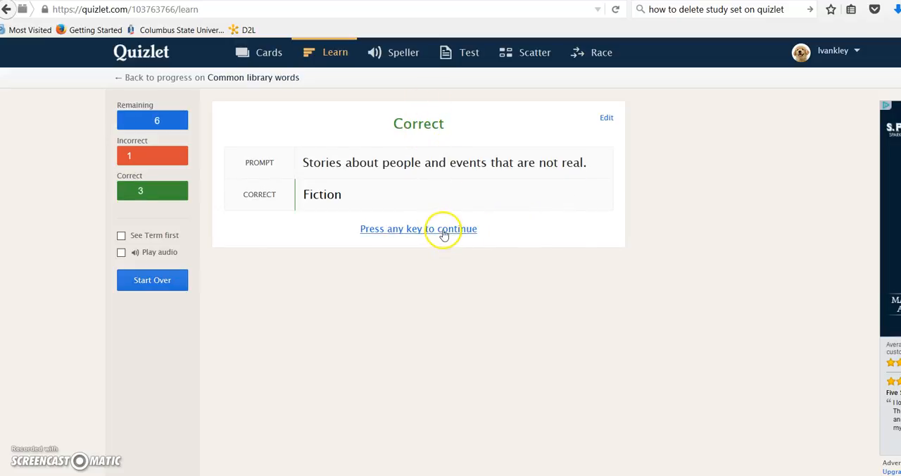
{"action": "left_click", "coordinate": [444, 238]}
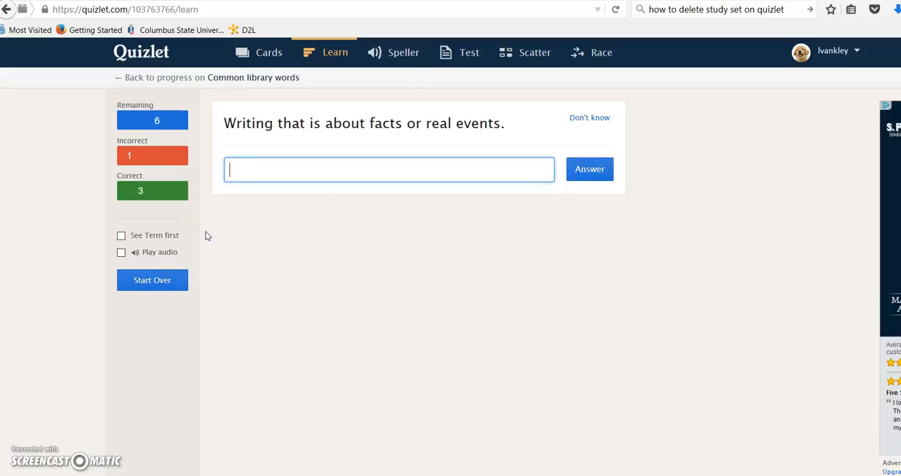
- Answer "non-fiction" for the facts or real events definition, and continue with the term shown first
{"action": "type", "text": "non-fiction"}
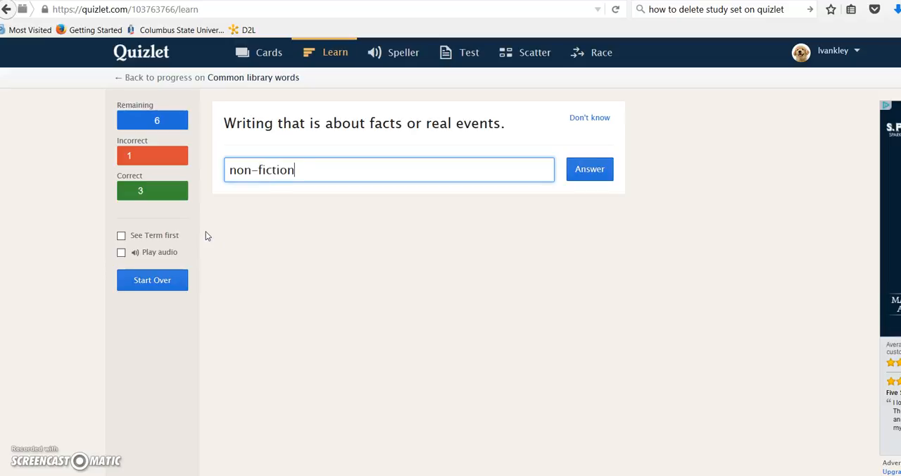
{"action": "left_click", "coordinate": [588, 171]}
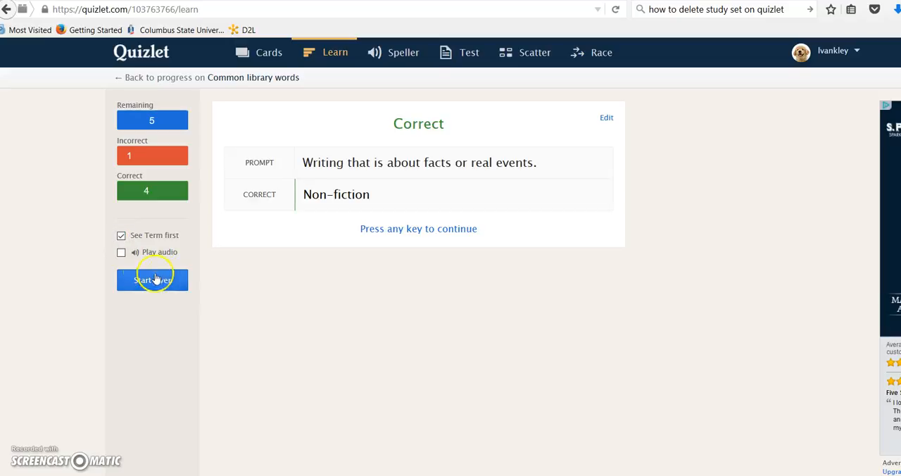
{"action": "left_click", "coordinate": [442, 228]}
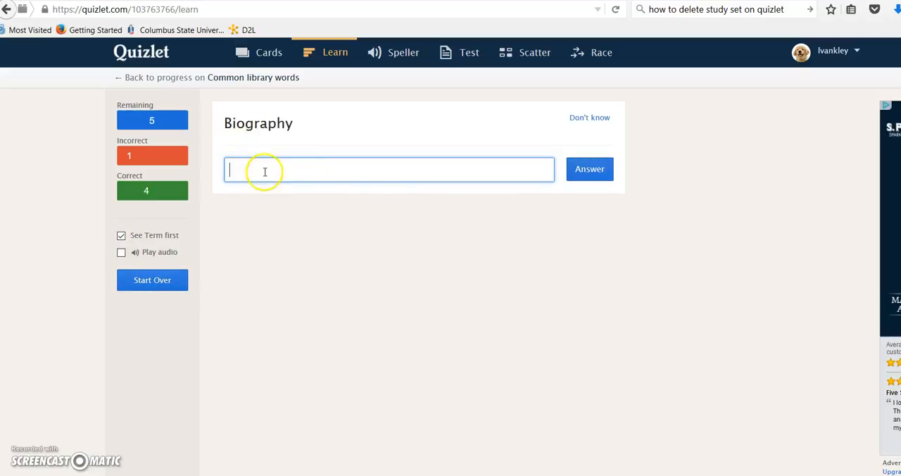
- Start Speller mode, enter "OPAC" for the Online Public Access Catalog prompt, and replay its audio
{"action": "left_click", "coordinate": [399, 56]}
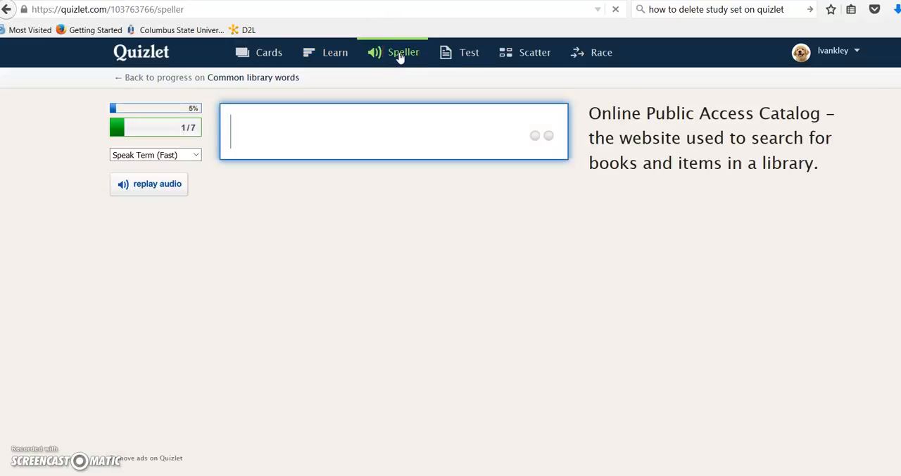
{"action": "left_click", "coordinate": [231, 129]}
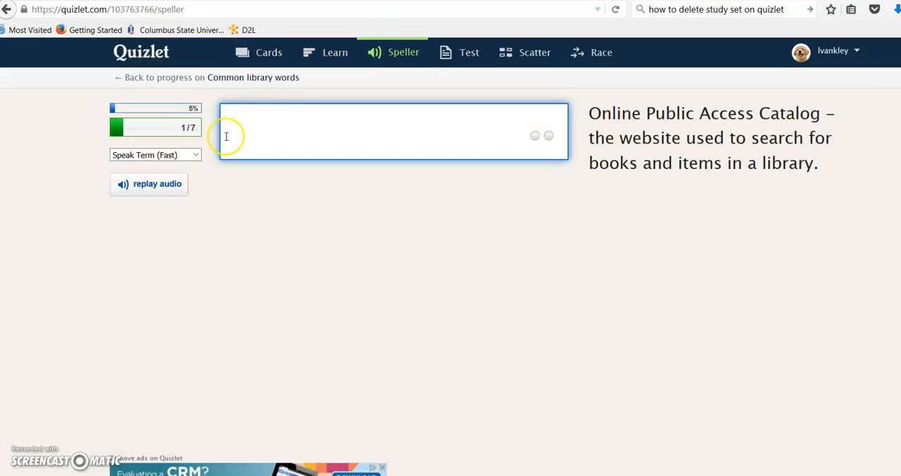
{"action": "left_click", "coordinate": [226, 131]}
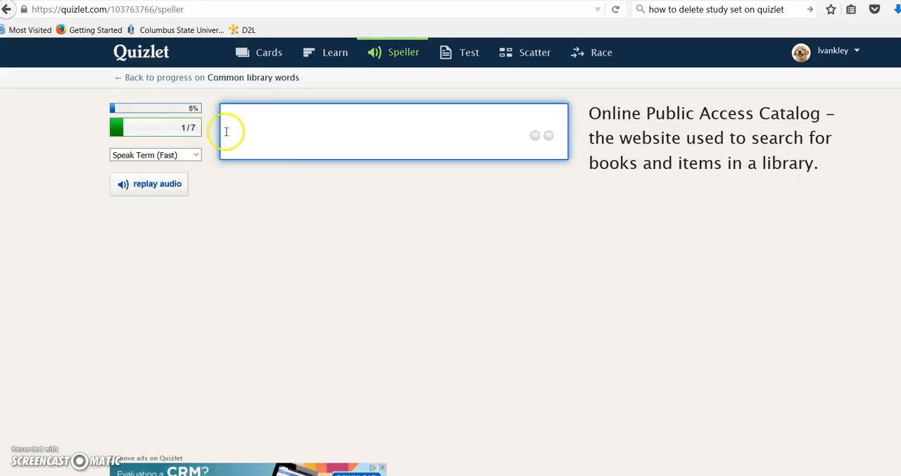
{"action": "type", "text": "OPAC"}
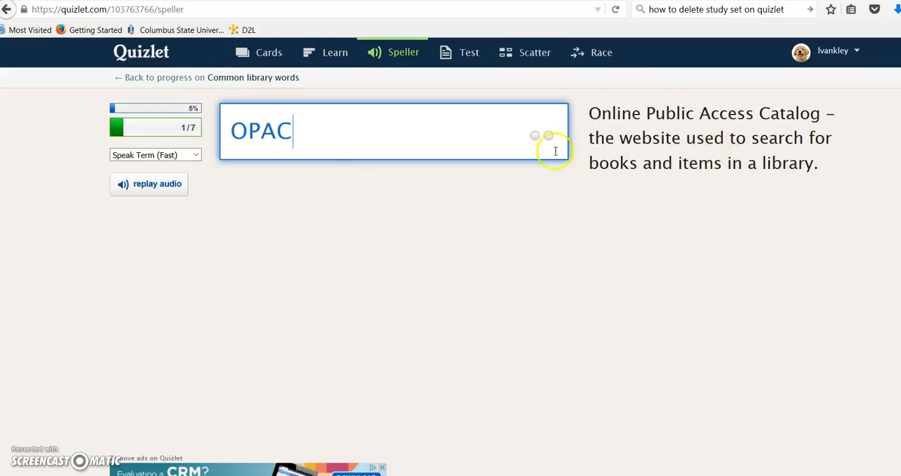
{"action": "left_click", "coordinate": [167, 186]}
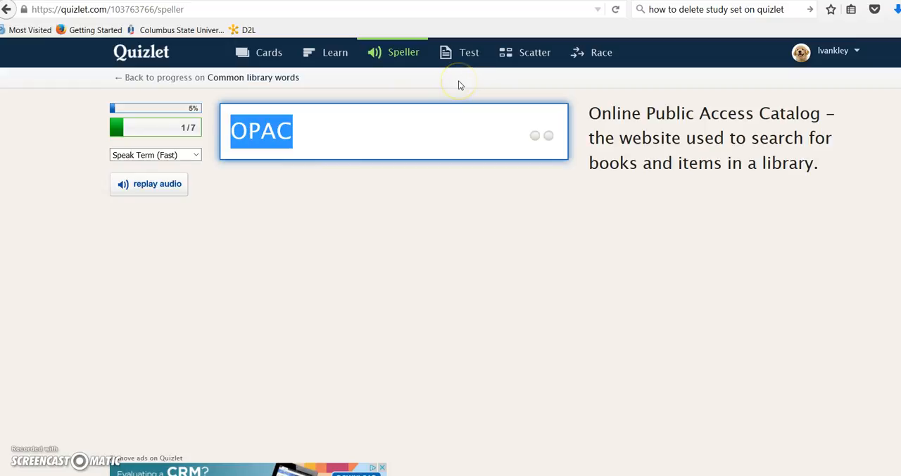
- Create a new test on the common library words with Written and True/False questions added, and review its questions
{"action": "left_click", "coordinate": [462, 59]}
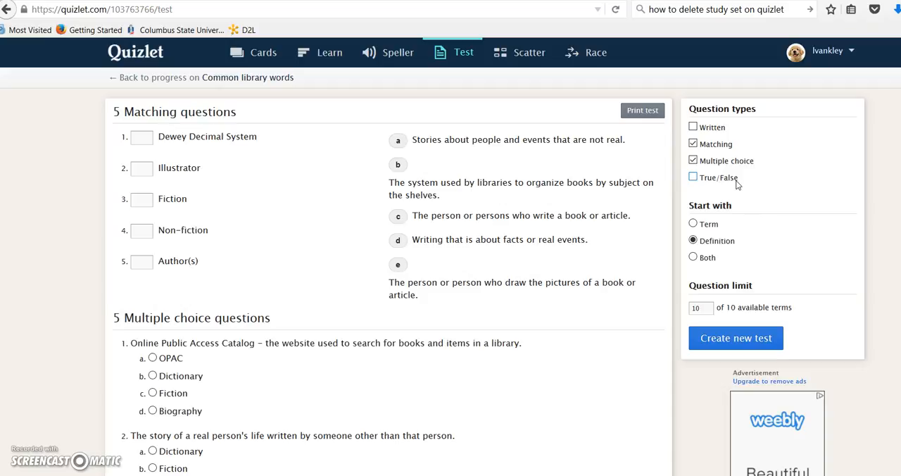
{"action": "left_click", "coordinate": [693, 127]}
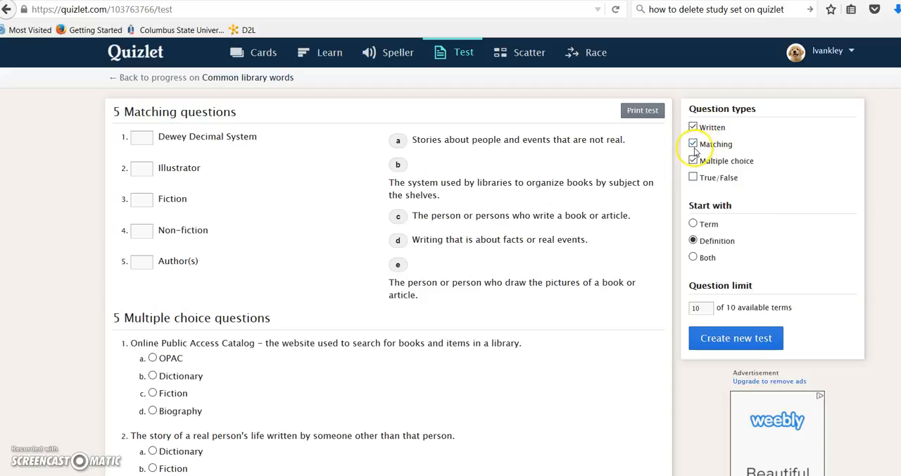
{"action": "left_click", "coordinate": [692, 178]}
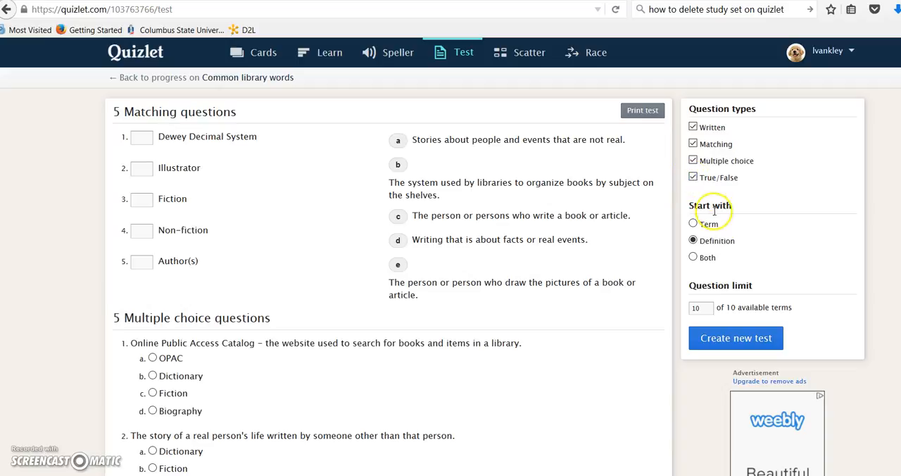
{"action": "left_click", "coordinate": [706, 339]}
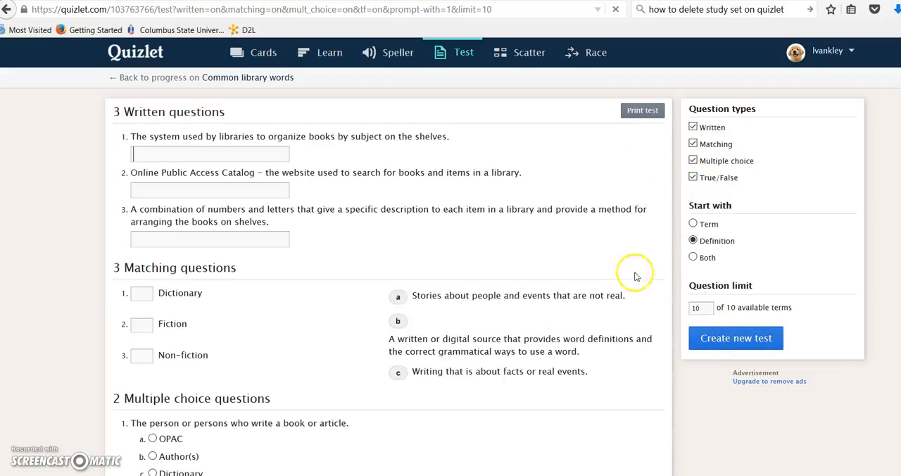
{"action": "scroll", "coordinate": [606, 264], "scroll_direction": "down", "scroll_amount": 1}
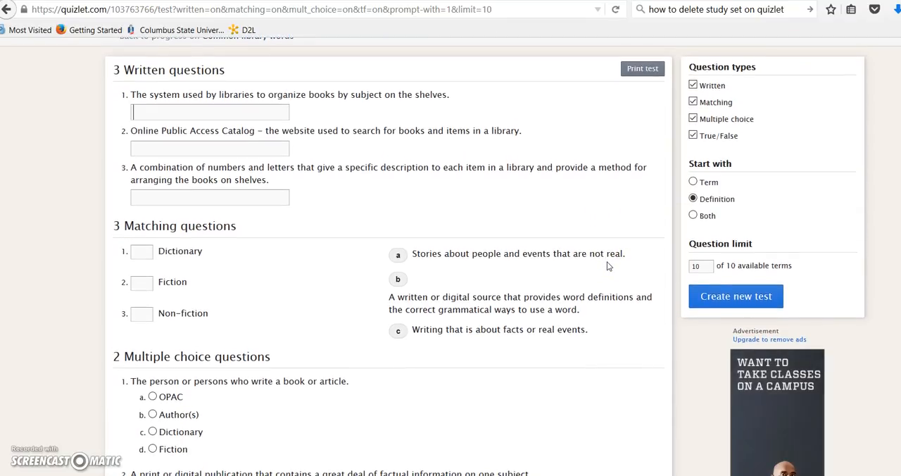
{"action": "scroll", "coordinate": [609, 266], "scroll_direction": "down", "scroll_amount": 6}
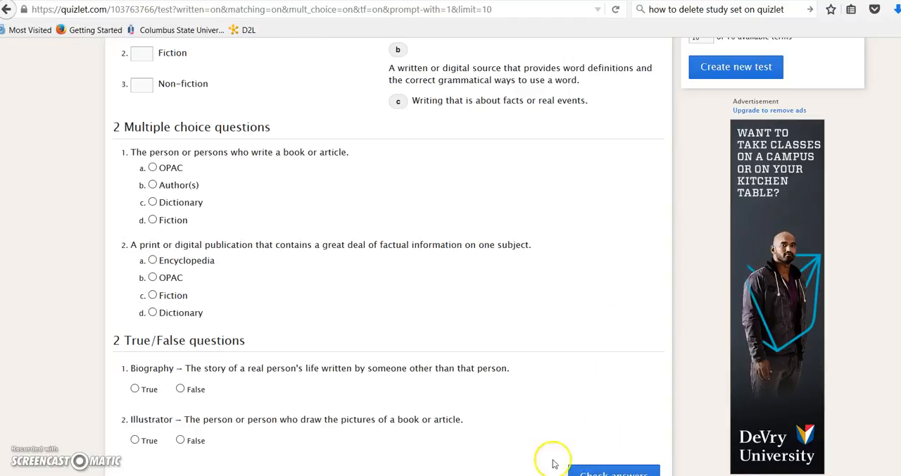
{"action": "scroll", "coordinate": [648, 172], "scroll_direction": "up", "scroll_amount": 7}
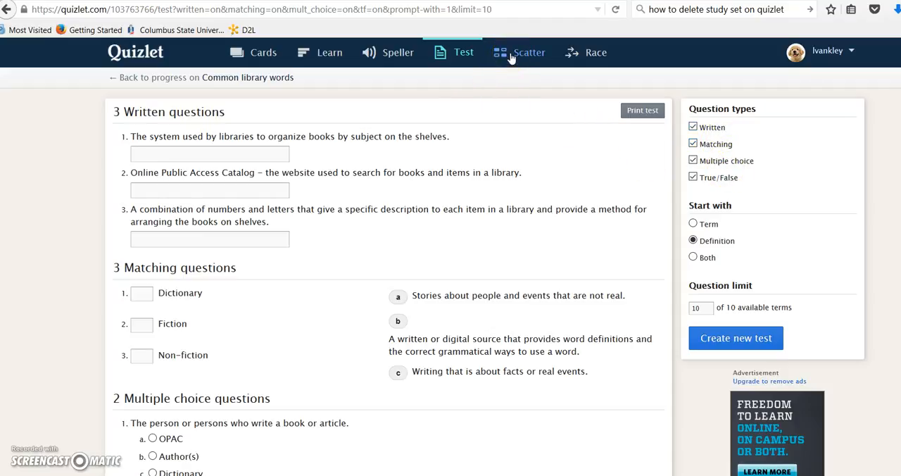
- Start a Scatter game and match Author(s) and Fiction with their definitions
{"action": "left_click", "coordinate": [515, 54]}
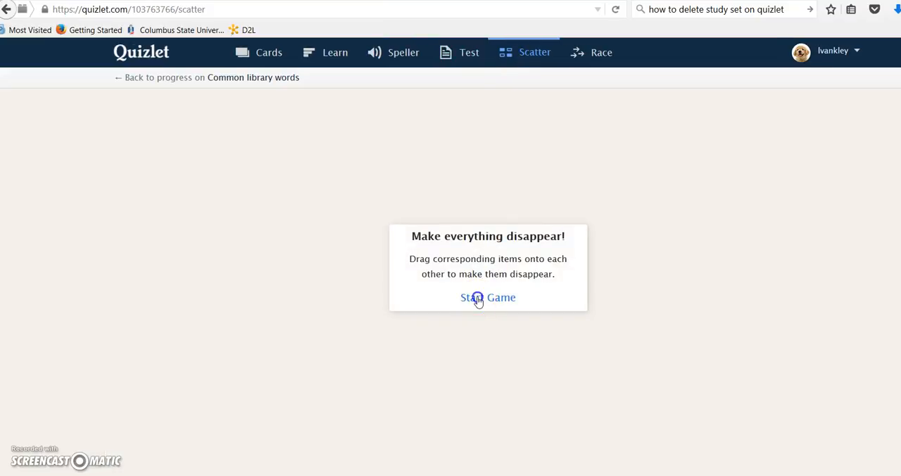
{"action": "left_click", "coordinate": [478, 299]}
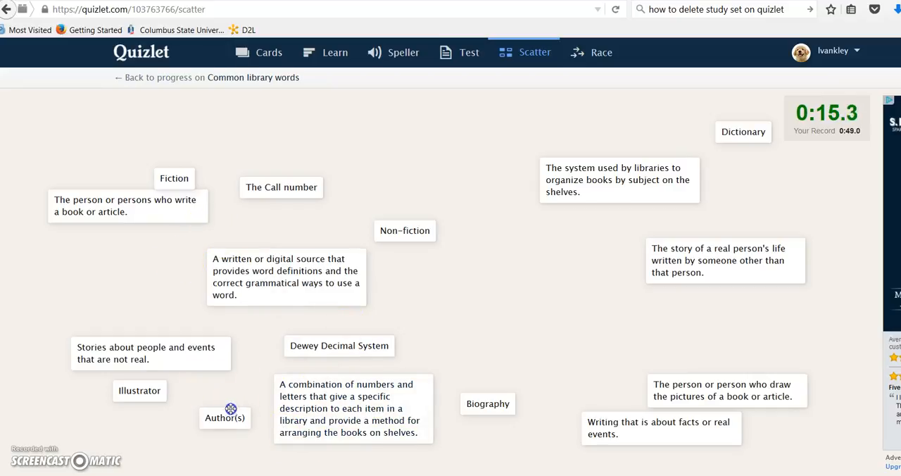
{"action": "left_click_drag", "start_coordinate": [231, 409], "coordinate": [116, 206]}
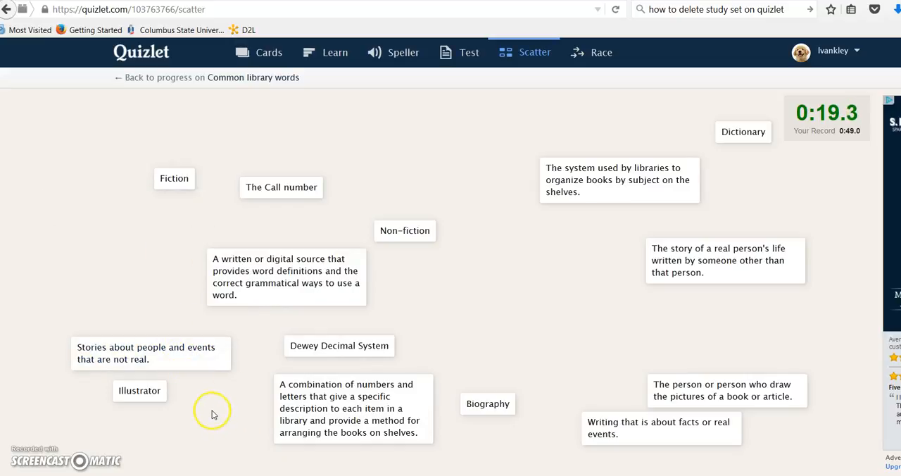
{"action": "left_click_drag", "start_coordinate": [176, 180], "coordinate": [166, 356]}
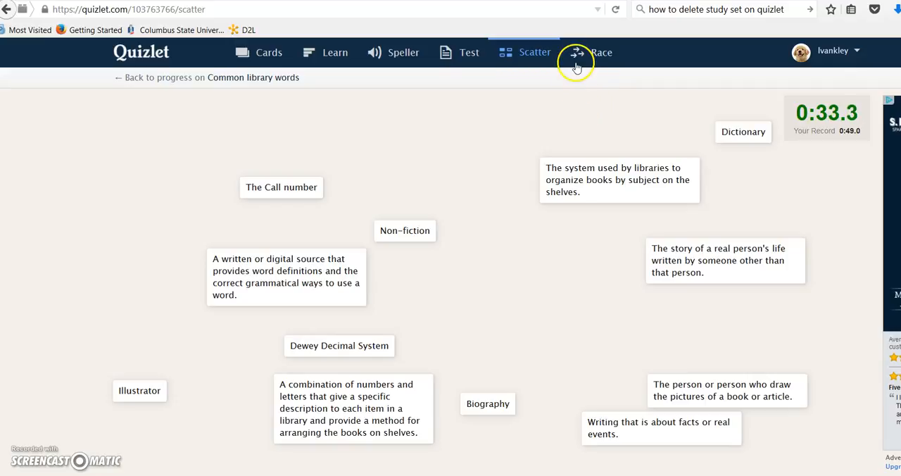
- Start a Race game and answer "non-fiction" for the definition about facts or real events
{"action": "left_click", "coordinate": [603, 56]}
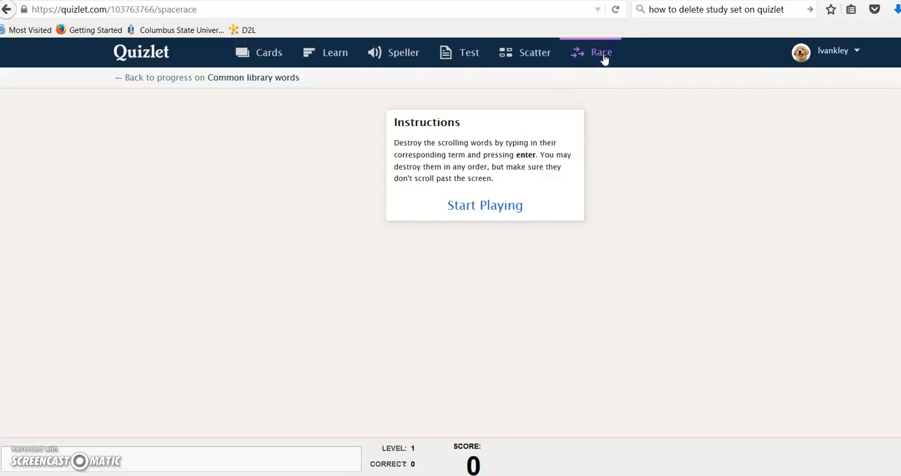
{"action": "left_click", "coordinate": [505, 206]}
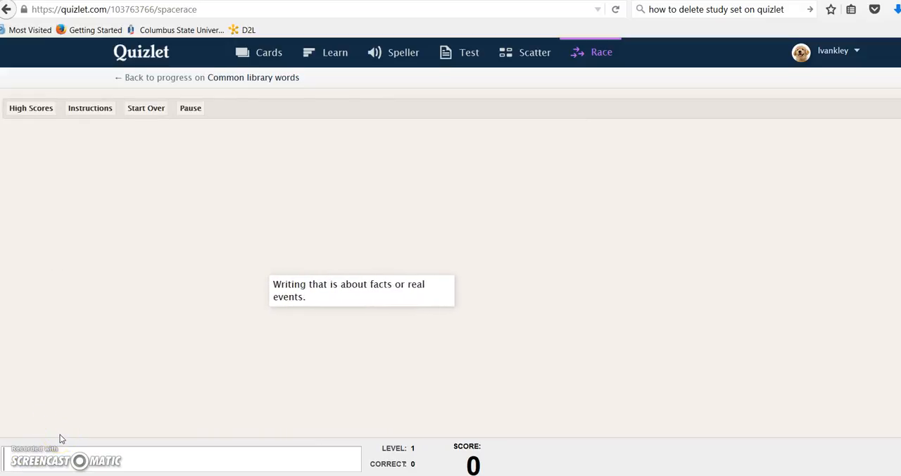
{"action": "type", "text": "non"}
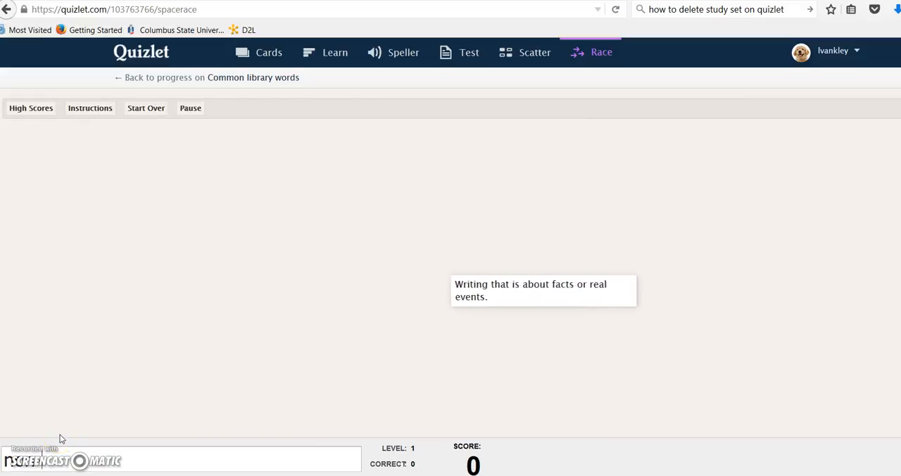
{"action": "type", "text": "fictio"}
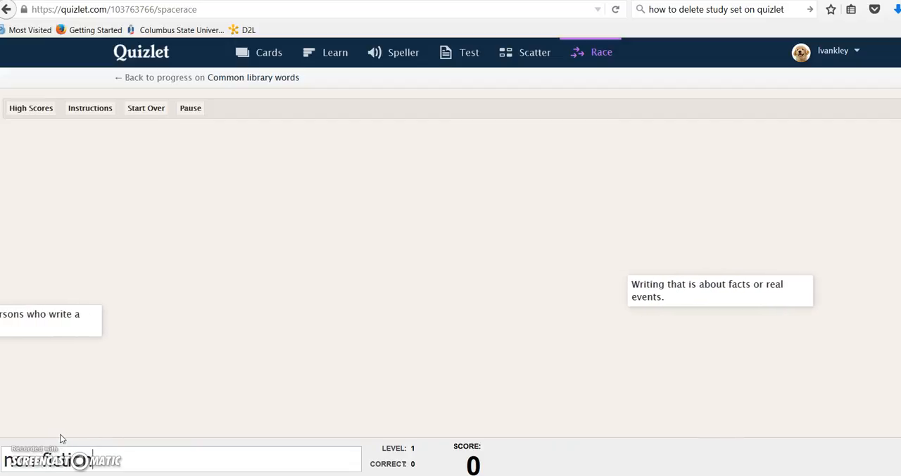
{"action": "type", "text": "n"}
{"action": "key", "text": "Return"}
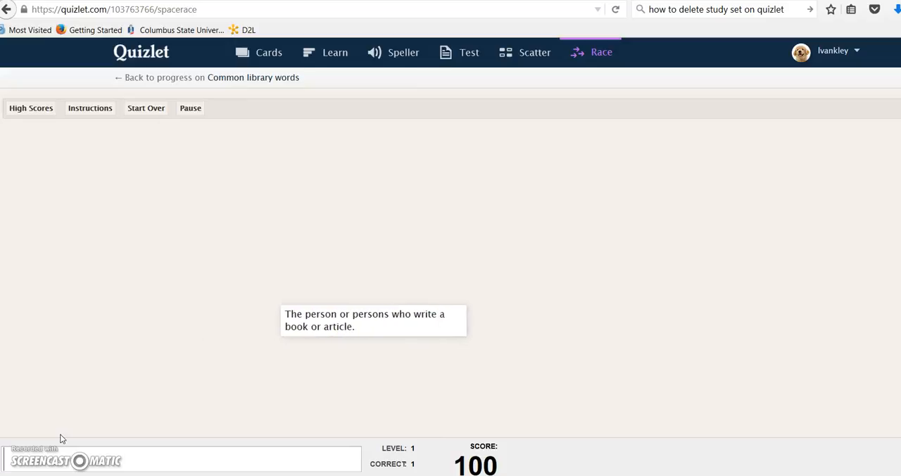
- Answer "author" for the definition about persons who write a book or article, and return to the Quizlet home page
{"action": "type", "text": "author"}
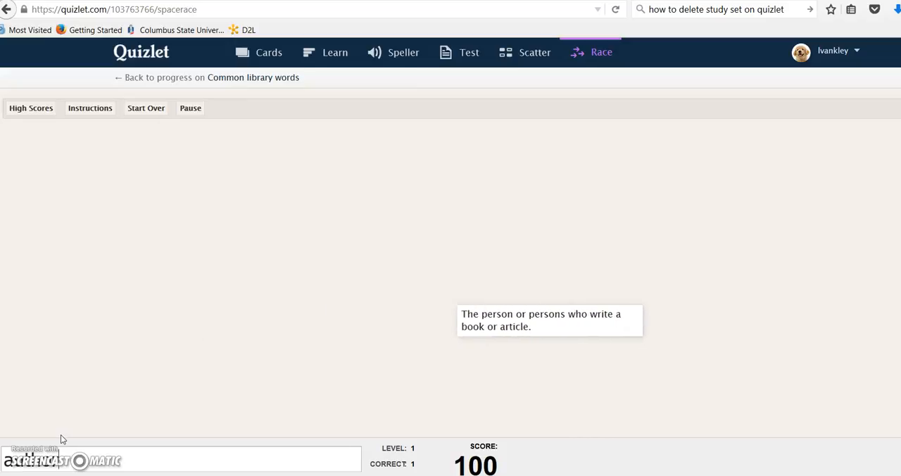
{"action": "key", "text": "Return"}
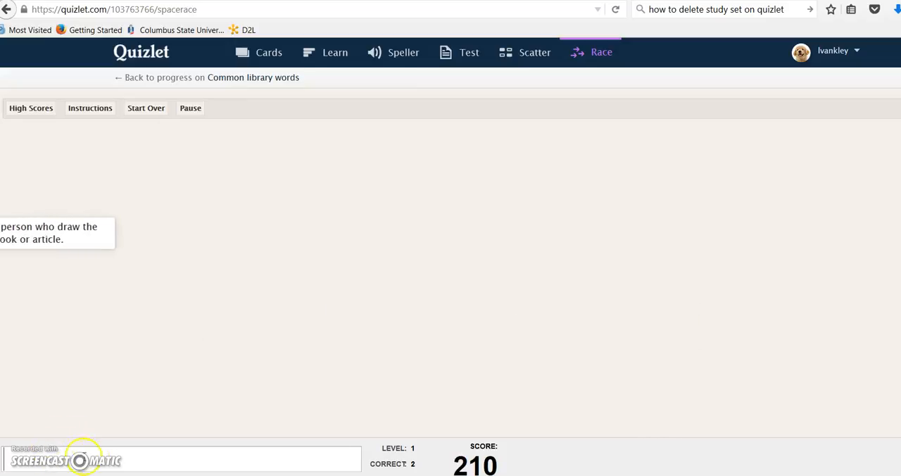
{"action": "left_click", "coordinate": [151, 57]}
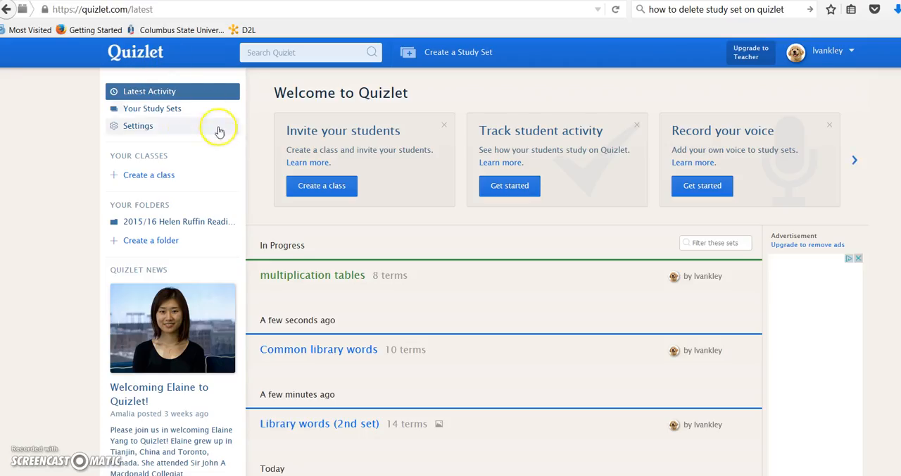